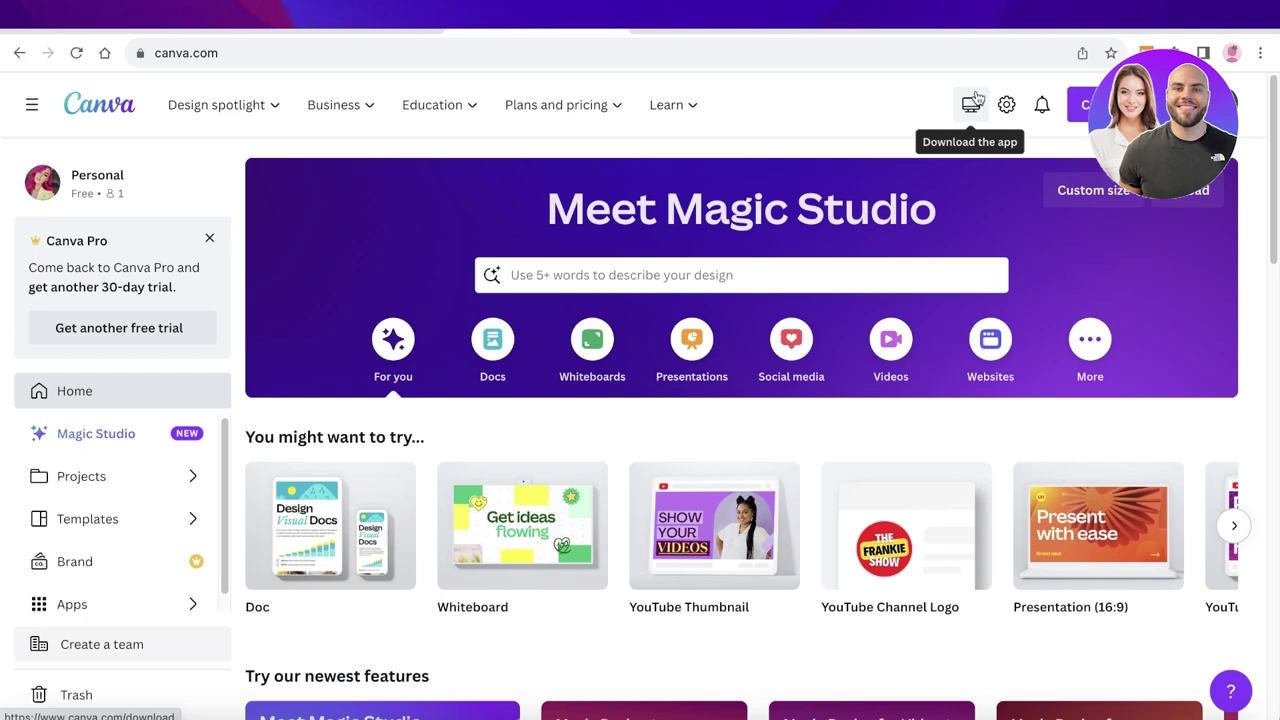
Switch to Etsy and browse the printable wall art results to the Wildflower prints set of 3 listing.
scroll(746, 173, "down", 4)
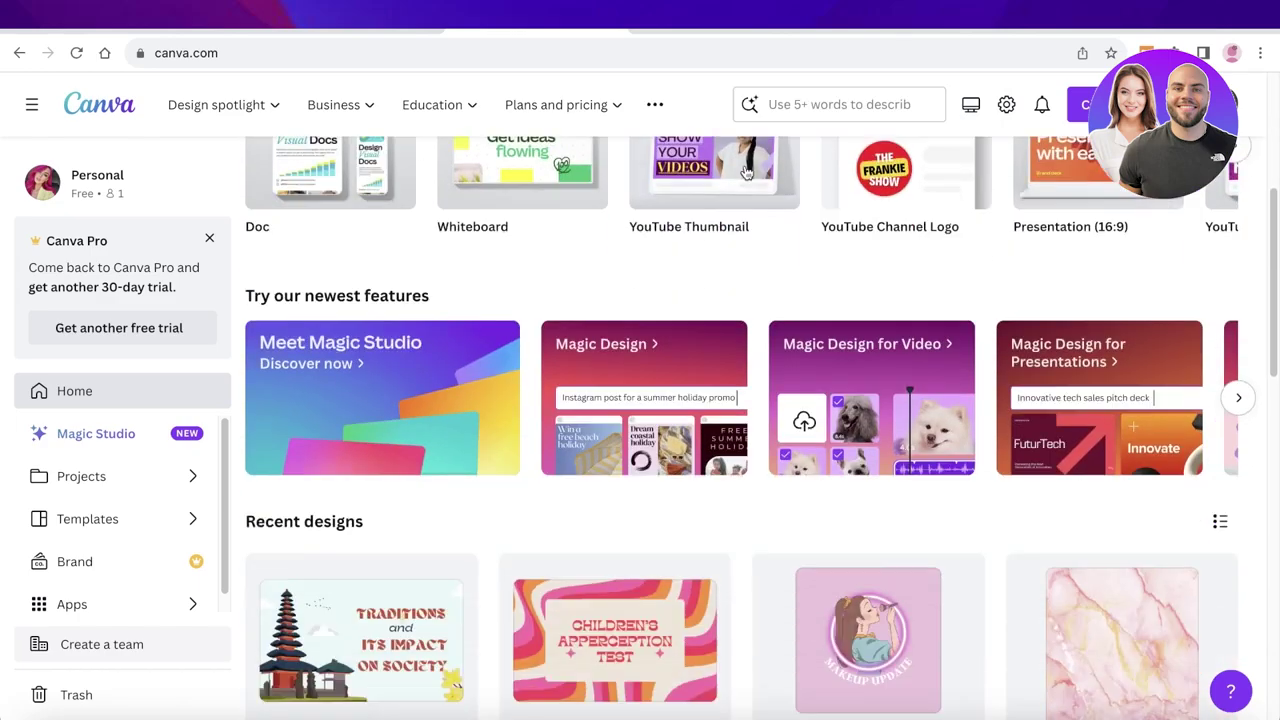
scroll(746, 173, "down", 3)
scroll(746, 171, "up", 7)
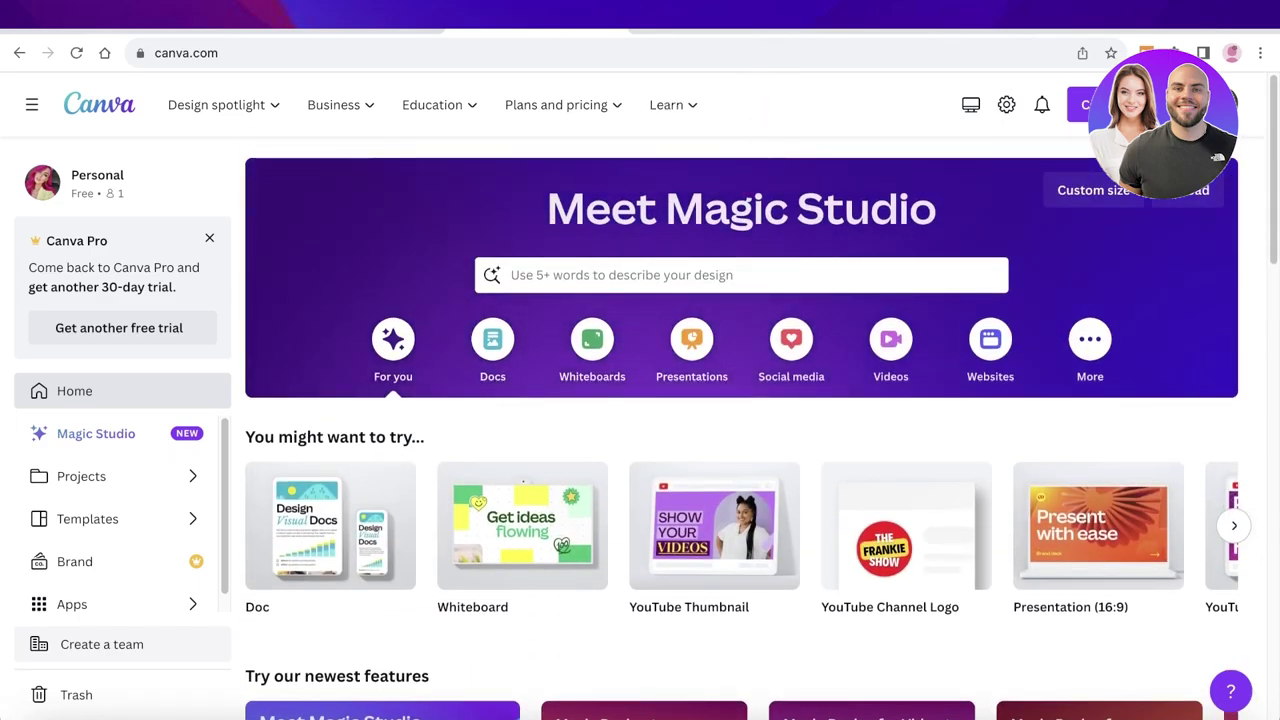
left_click(800, 15)
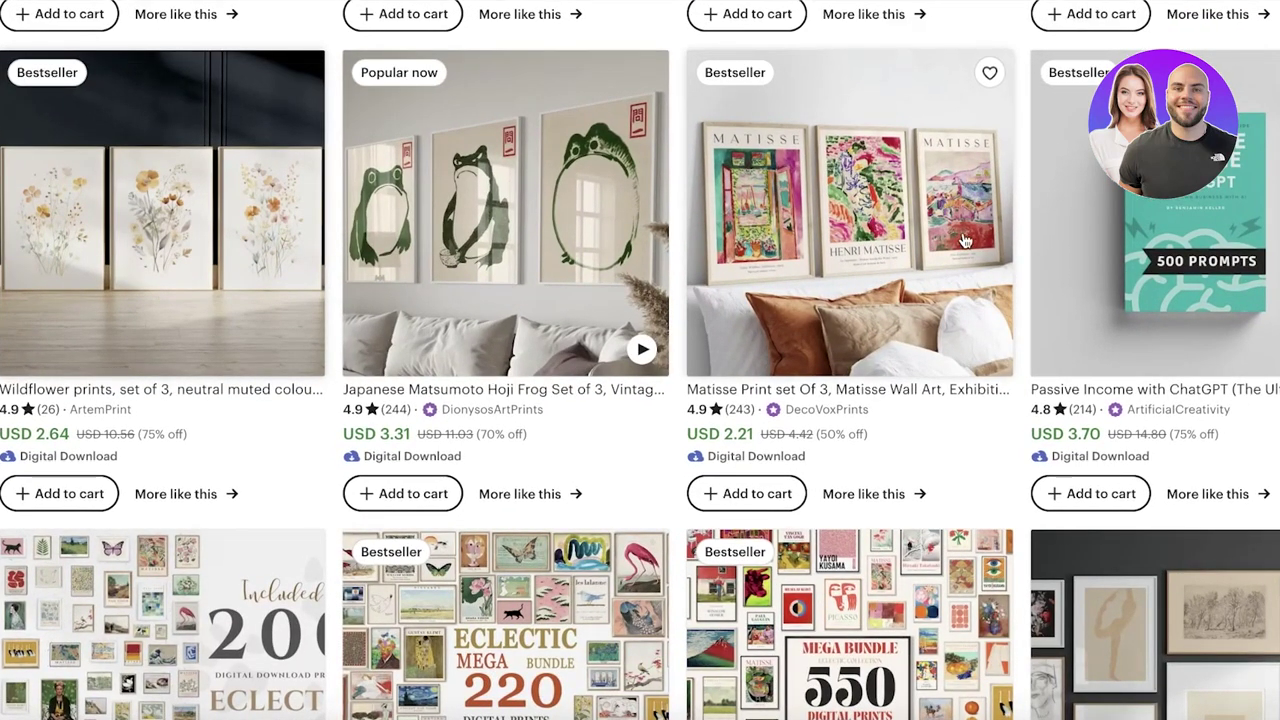
scroll(902, 287, "up", 15)
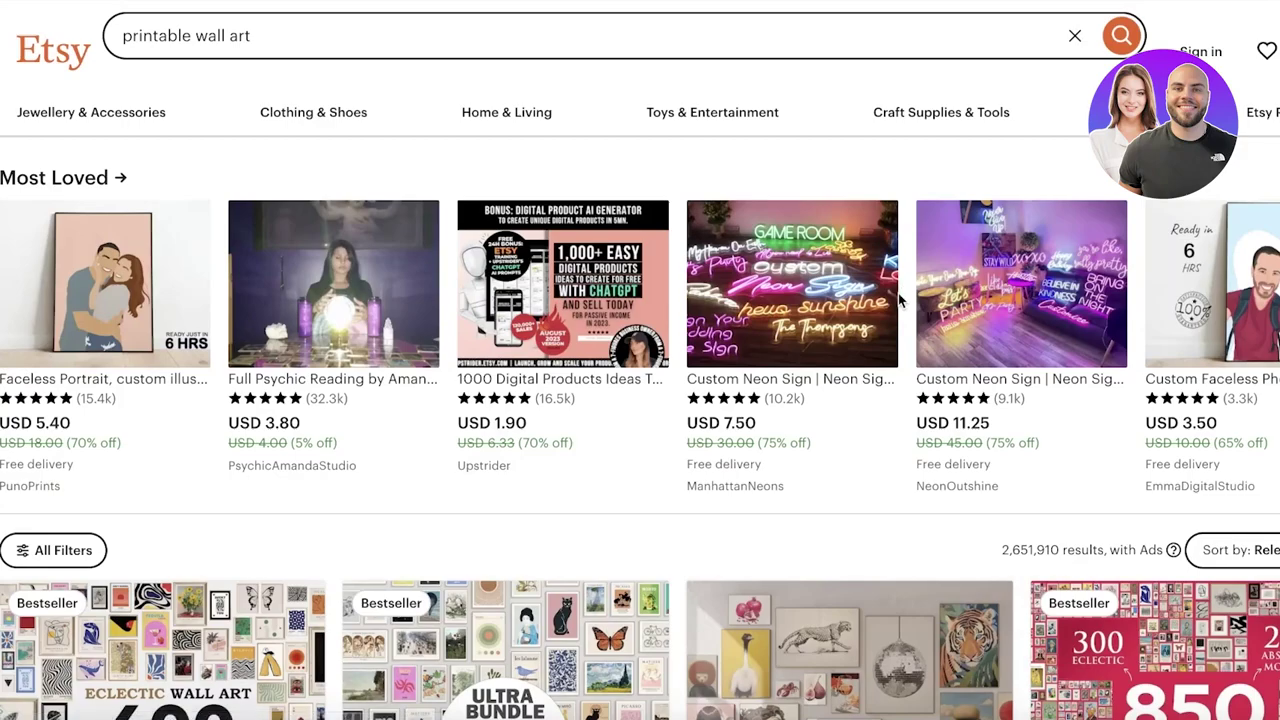
scroll(797, 460, "down", 2)
scroll(797, 460, "down", 5)
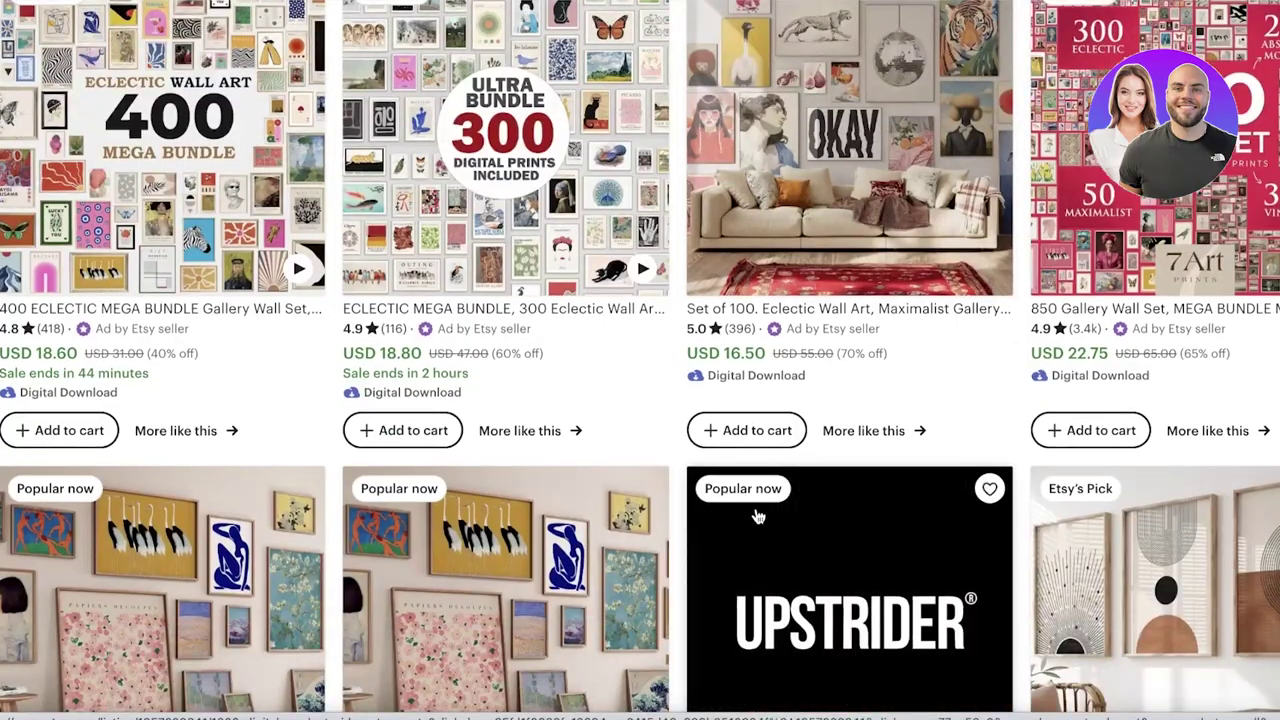
scroll(750, 510, "down", 2)
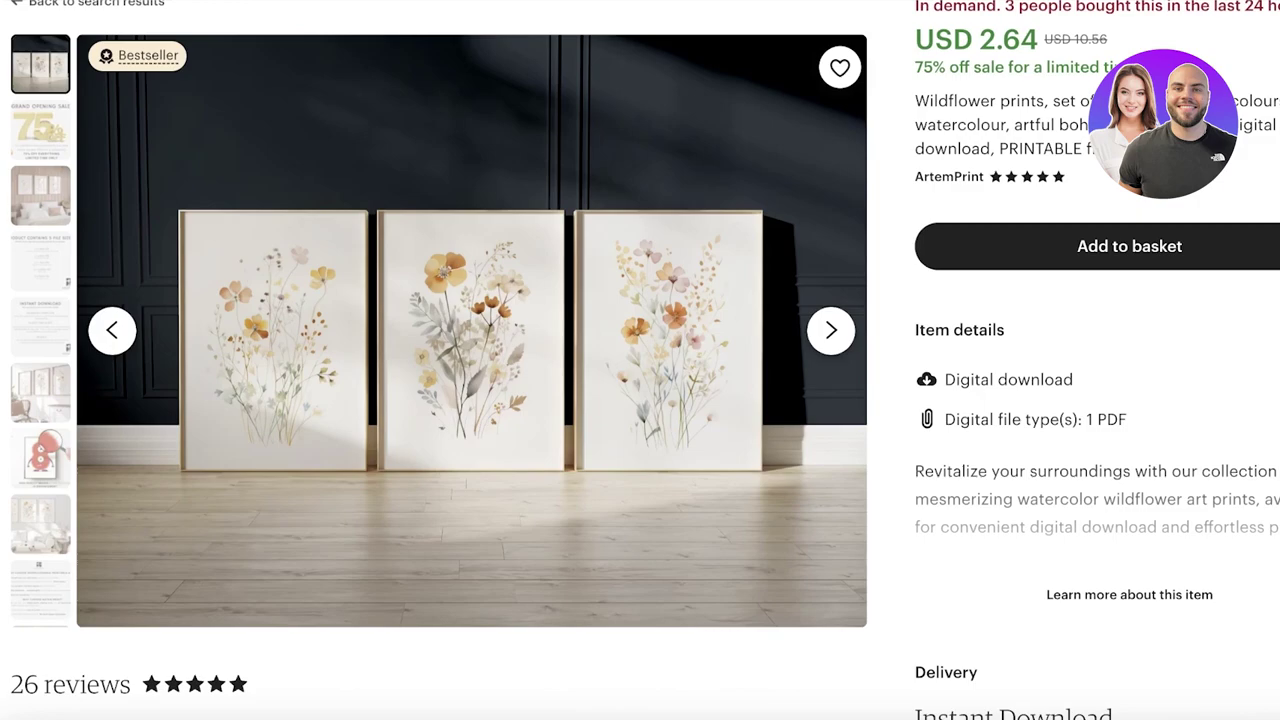
scroll(729, 314, "up", 2)
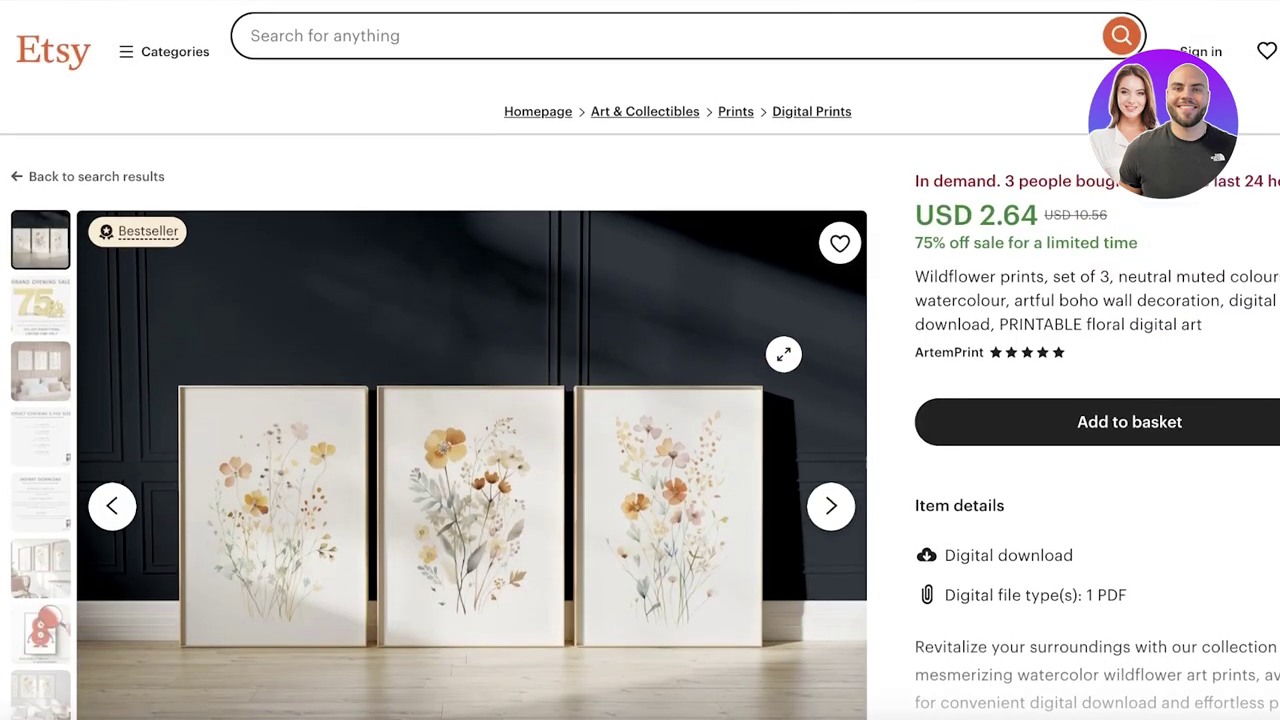
scroll(782, 360, "down", 2)
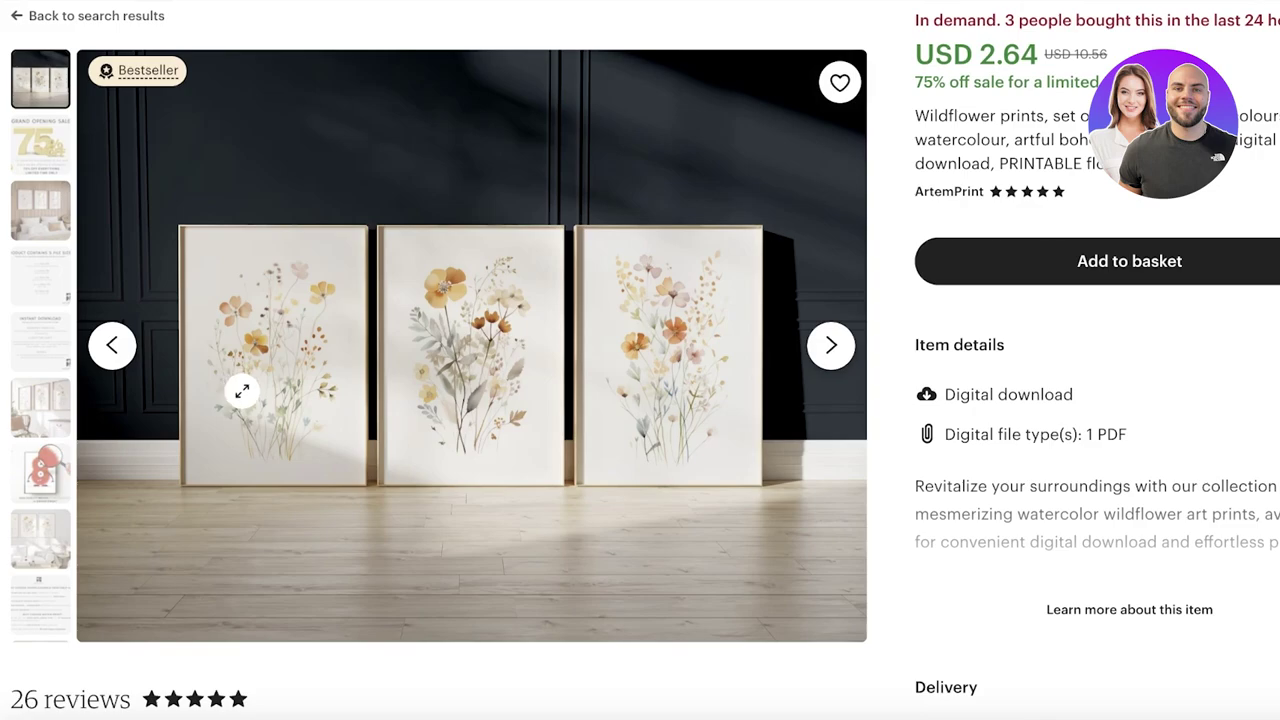
right_click(359, 316)
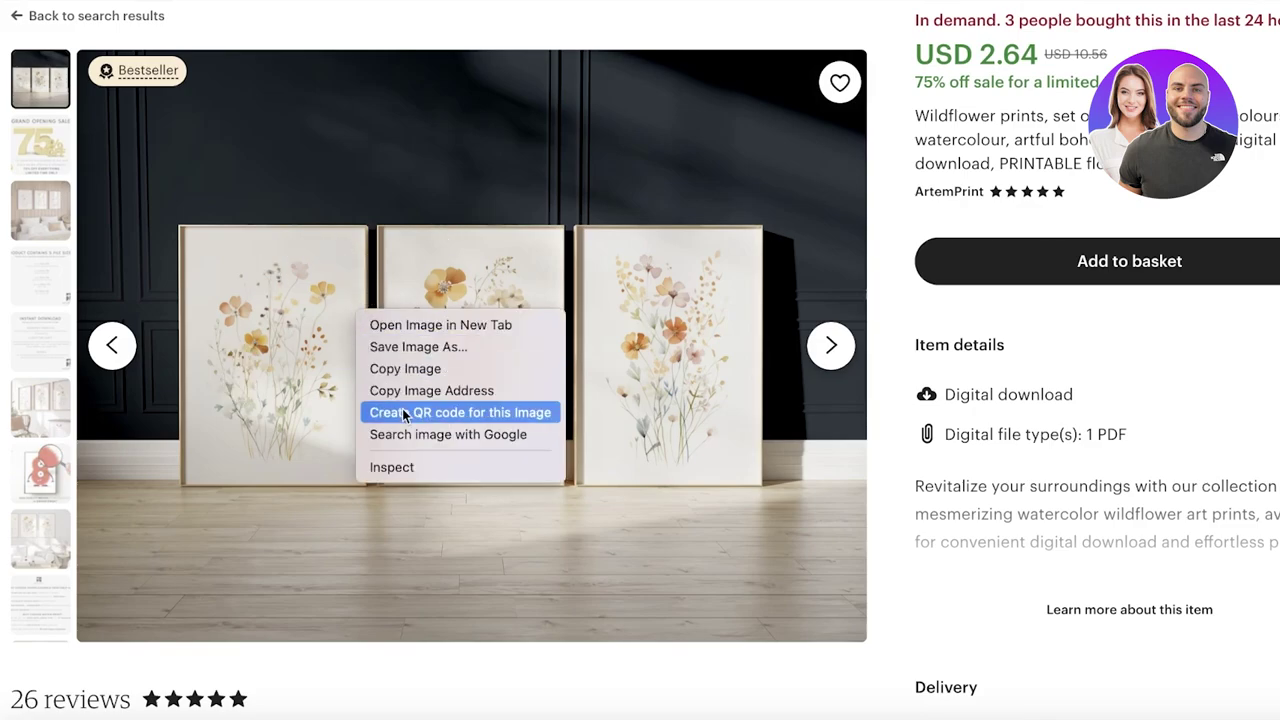
left_click(415, 347)
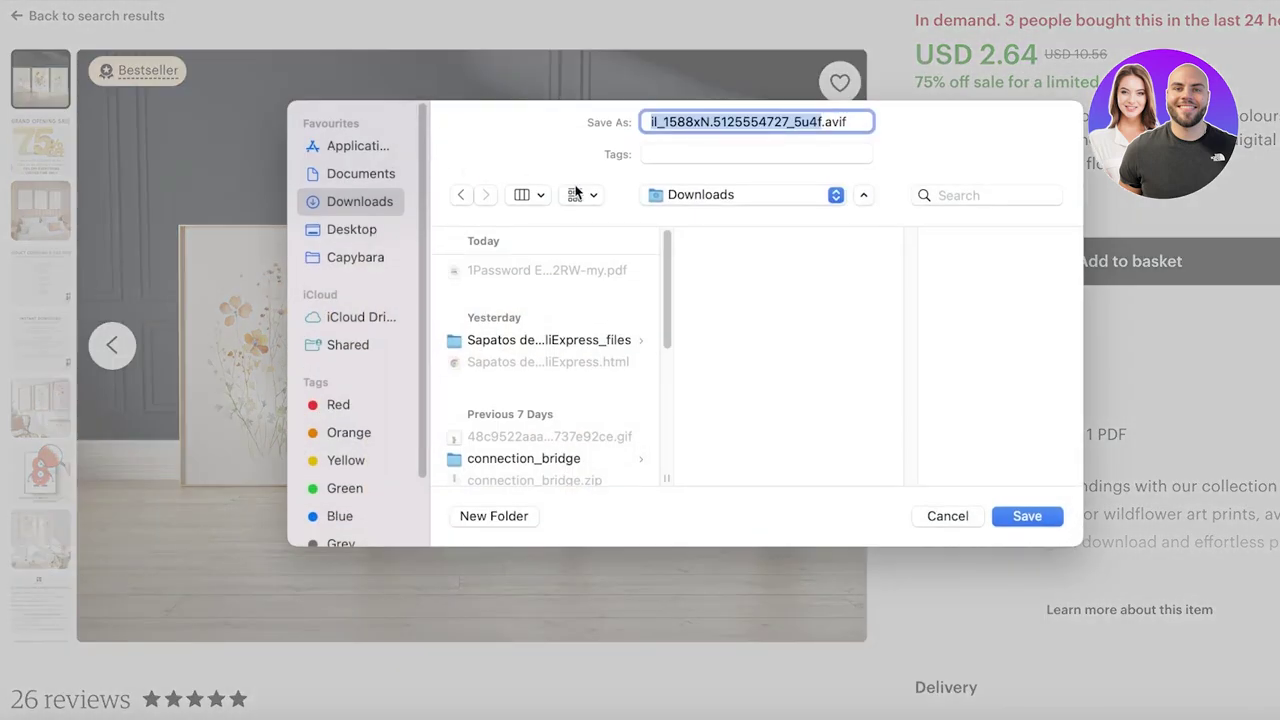
left_click(962, 514)
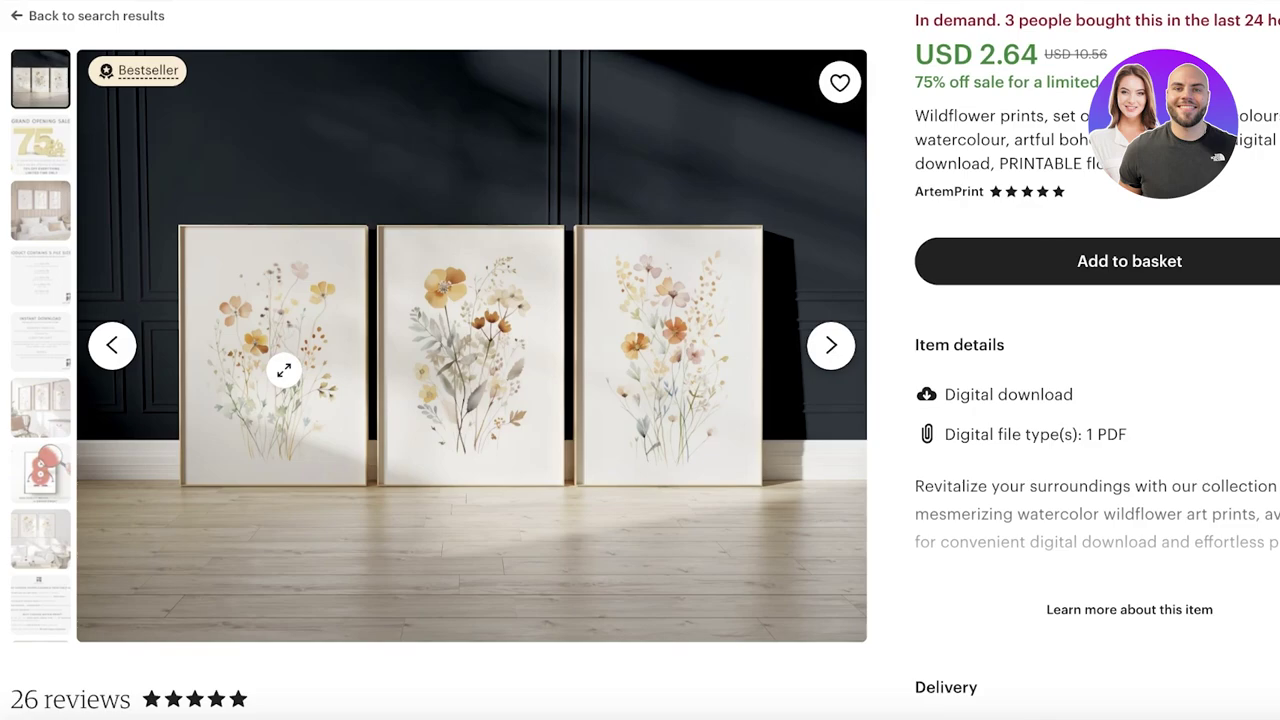
Scroll the wildflower listing and highlight its Digital download detail before returning to Canva.
scroll(640, 360, "up", 1)
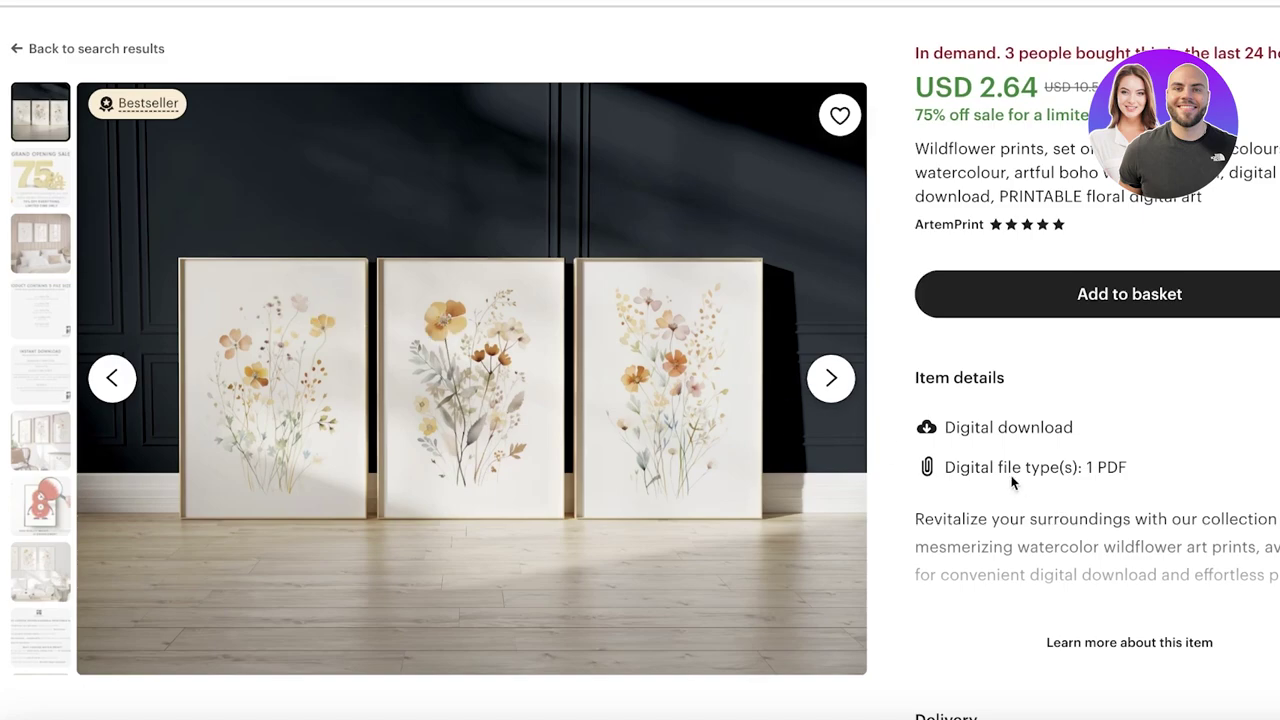
left_click_drag(965, 428, 1043, 449)
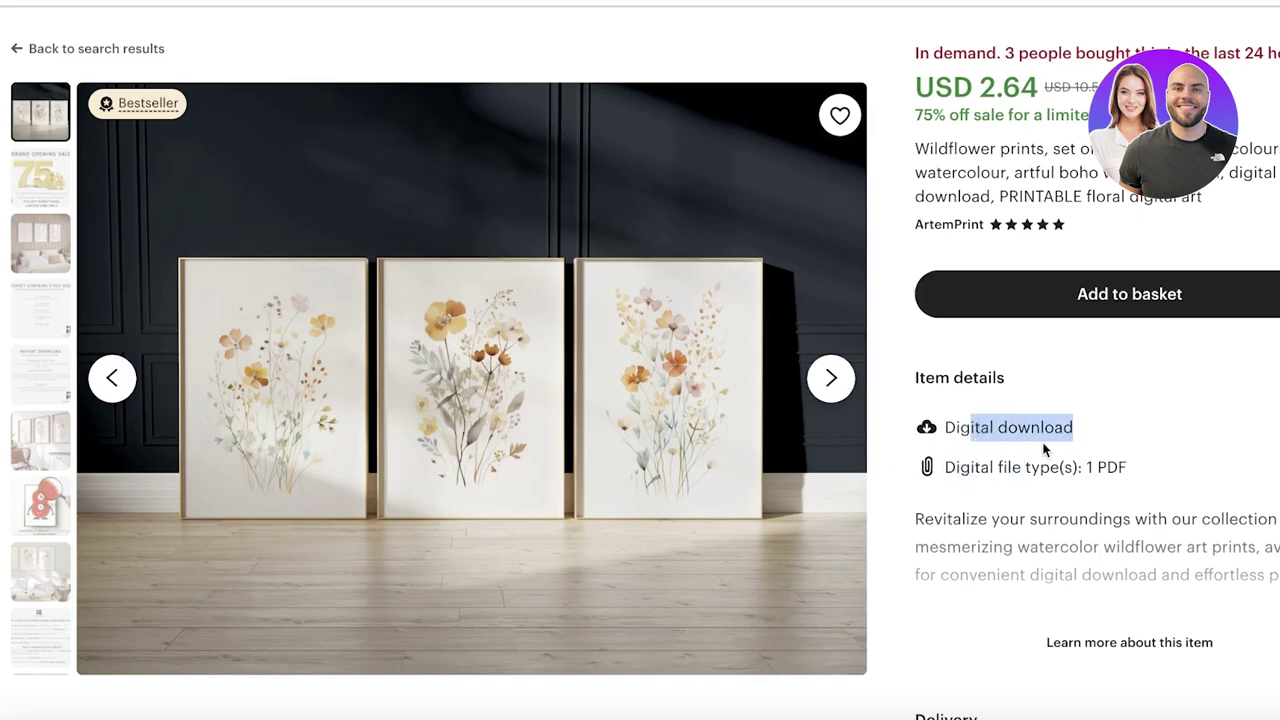
left_click(1040, 465)
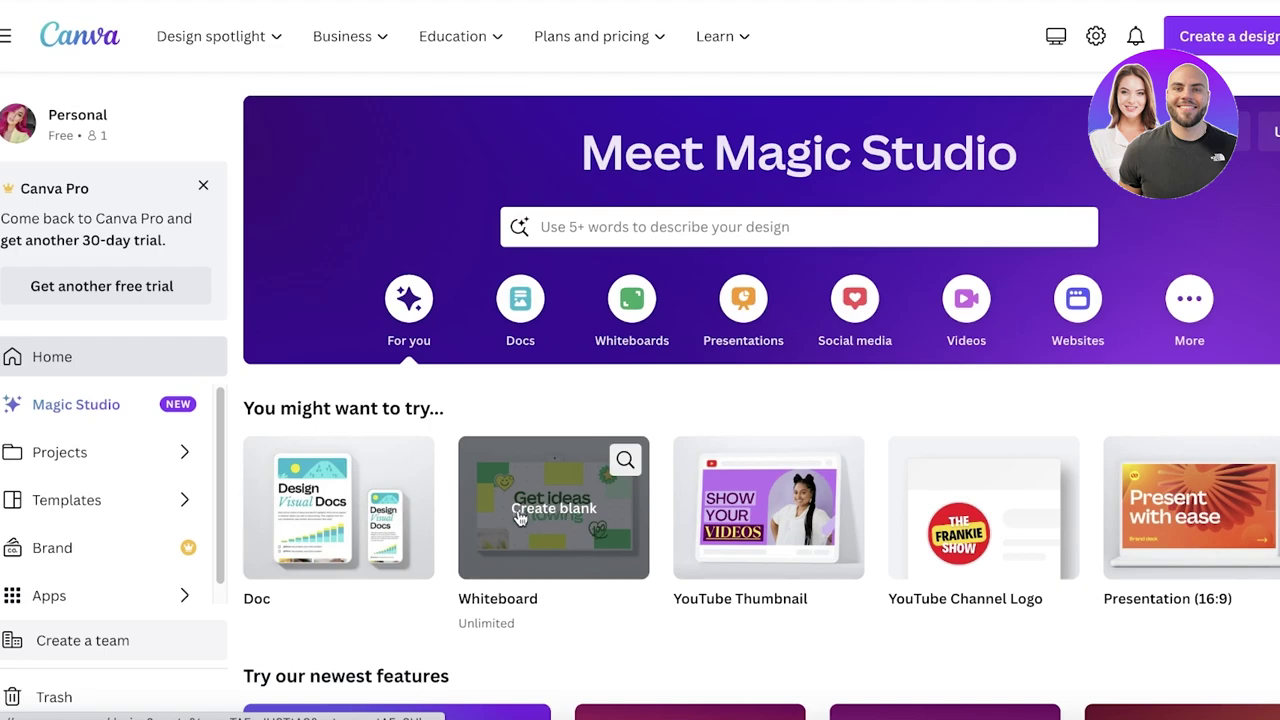
Dismiss the Canva Pro comeback-trial promotion in the home page sidebar.
left_click(206, 187)
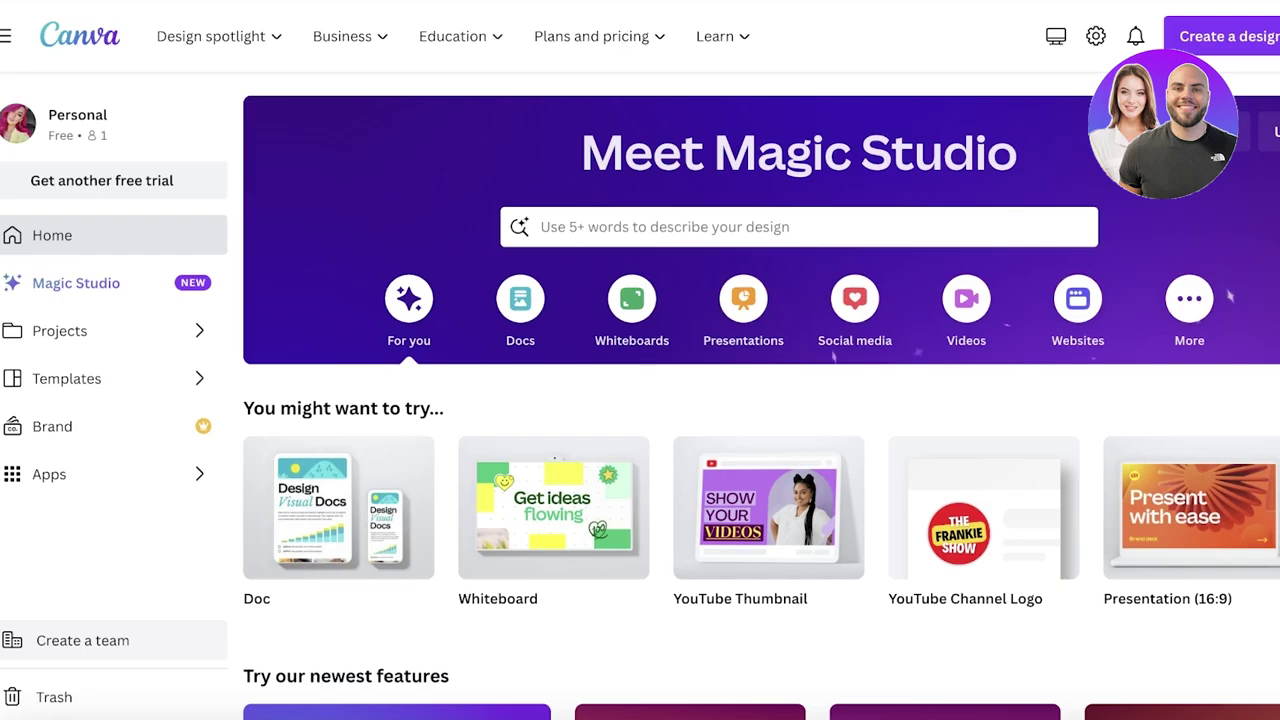
scroll(1068, 147, "down", 7)
scroll(1068, 147, "up", 8)
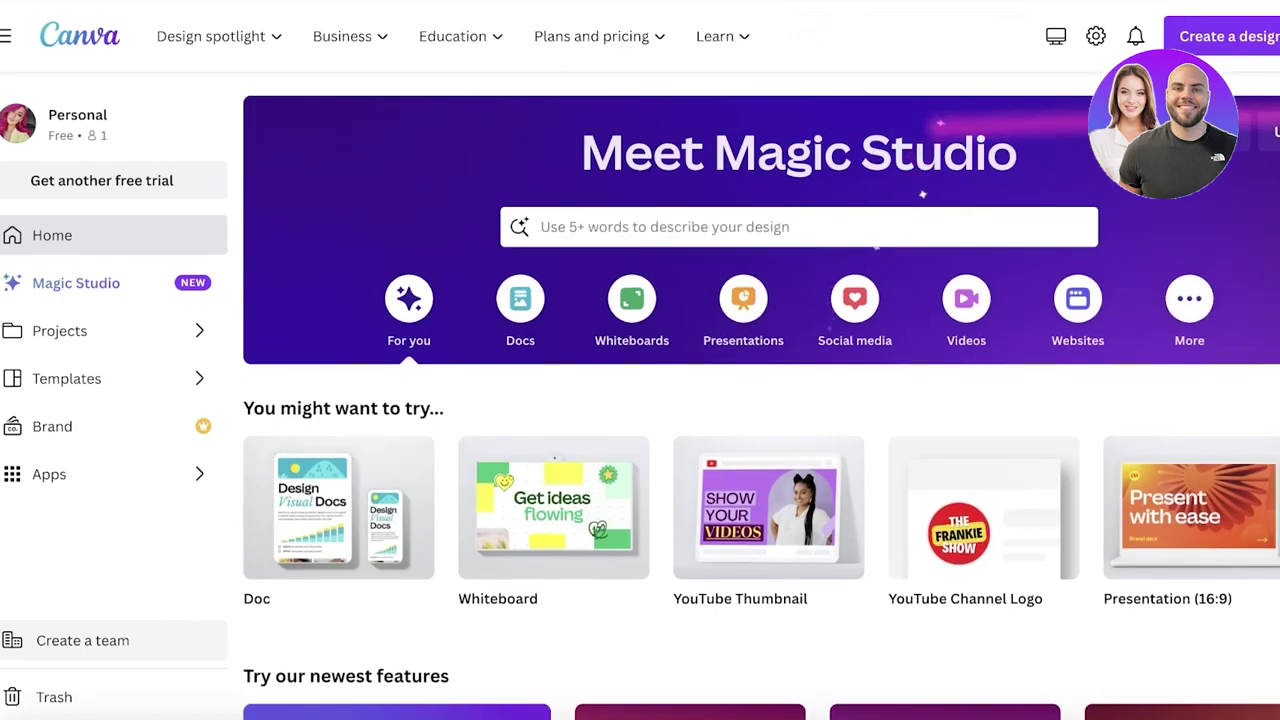
Search Canva for 'mockup' and scroll through the 8,005 Mockup template results.
left_click(864, 228)
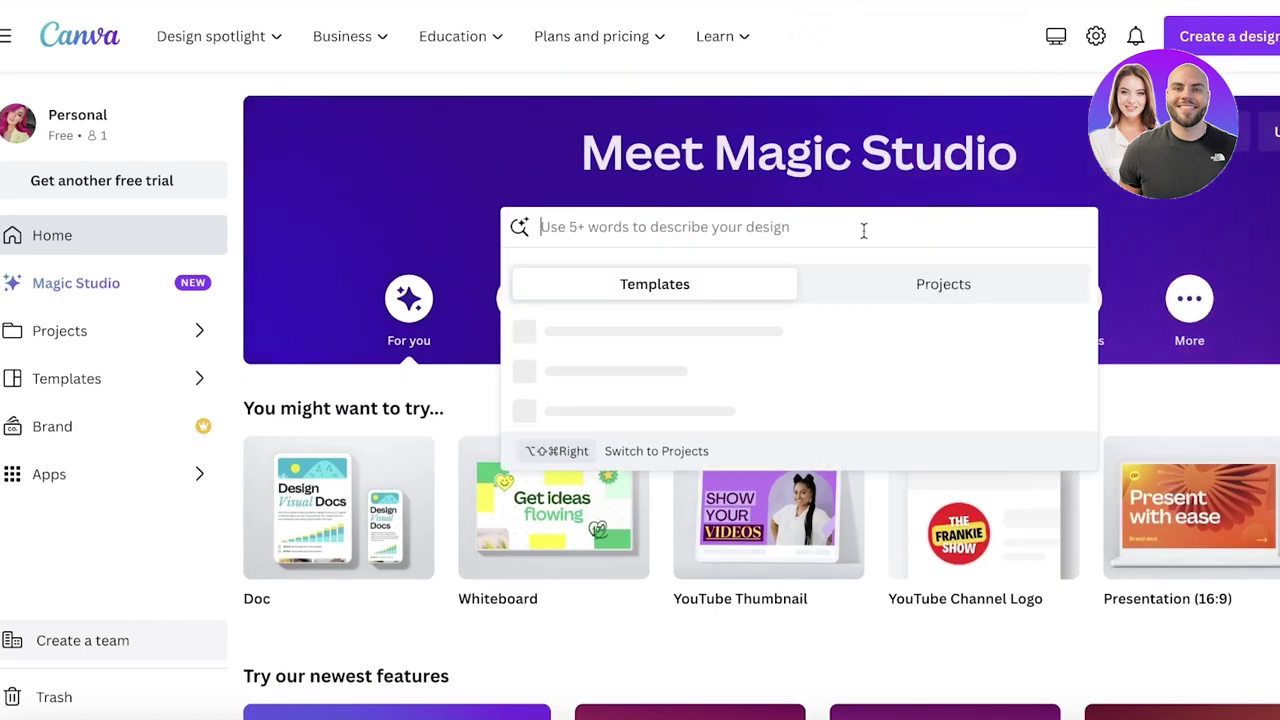
type("m")
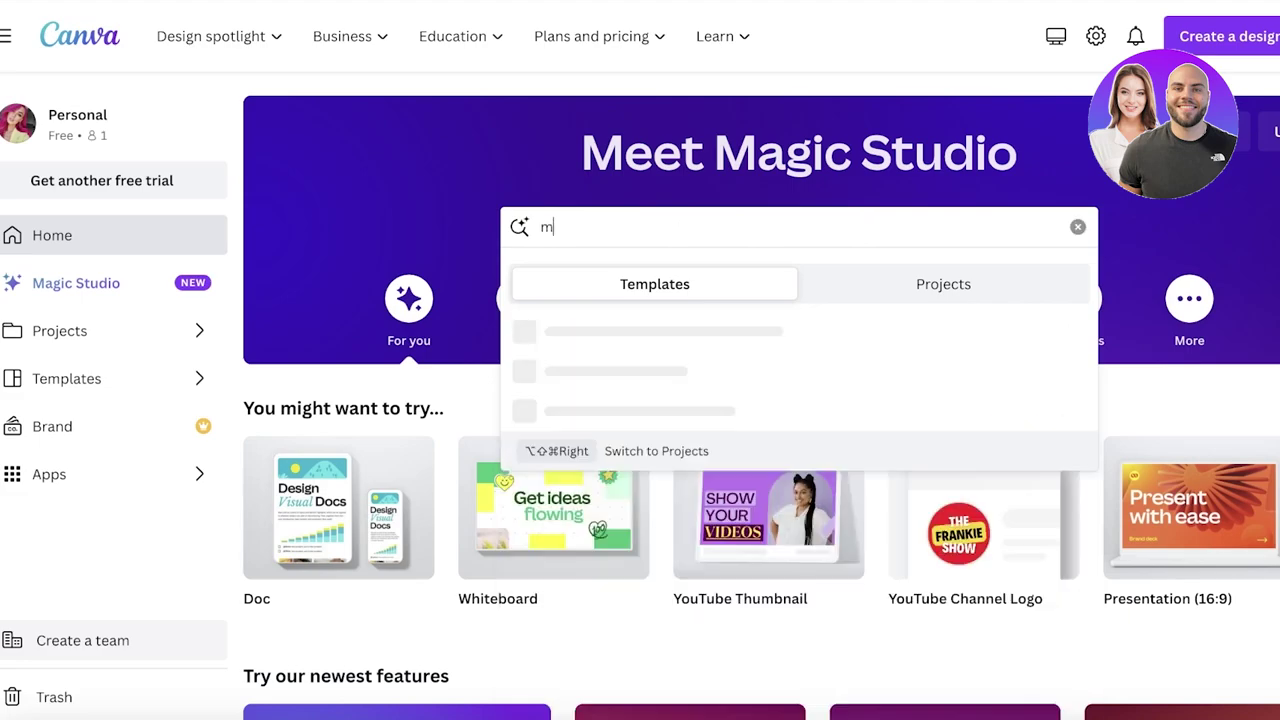
type("ockup")
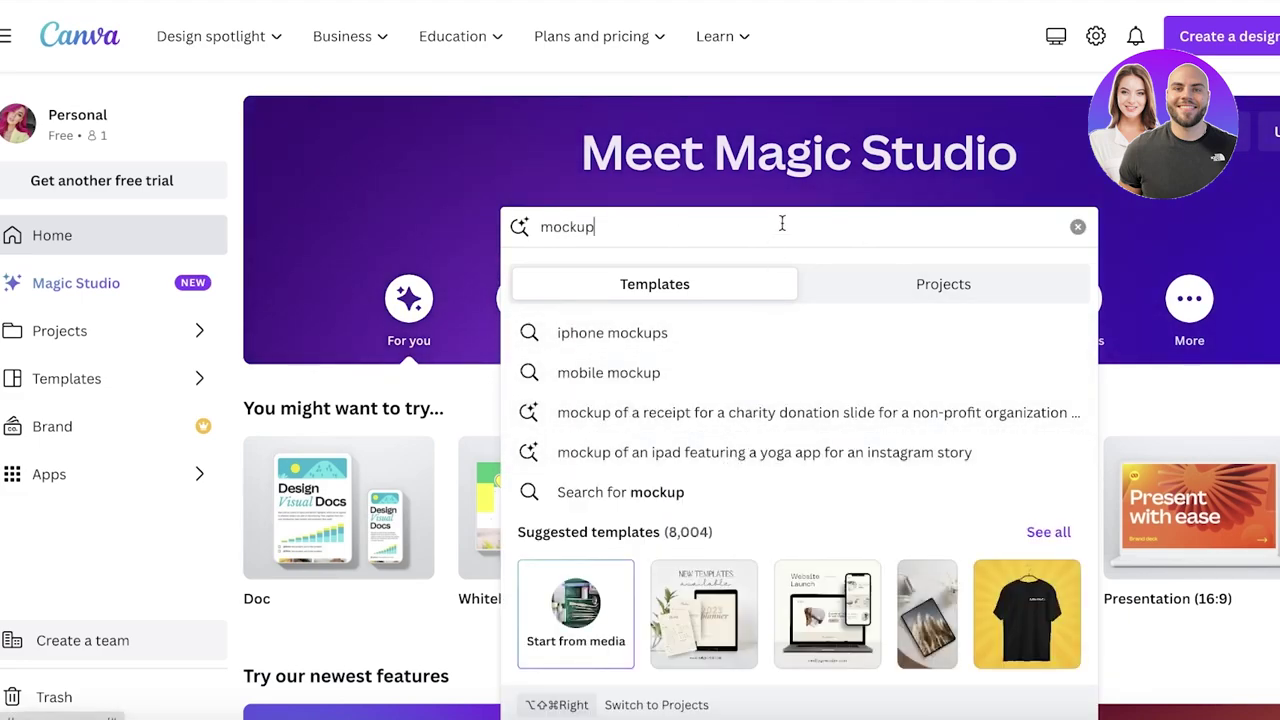
key("Return")
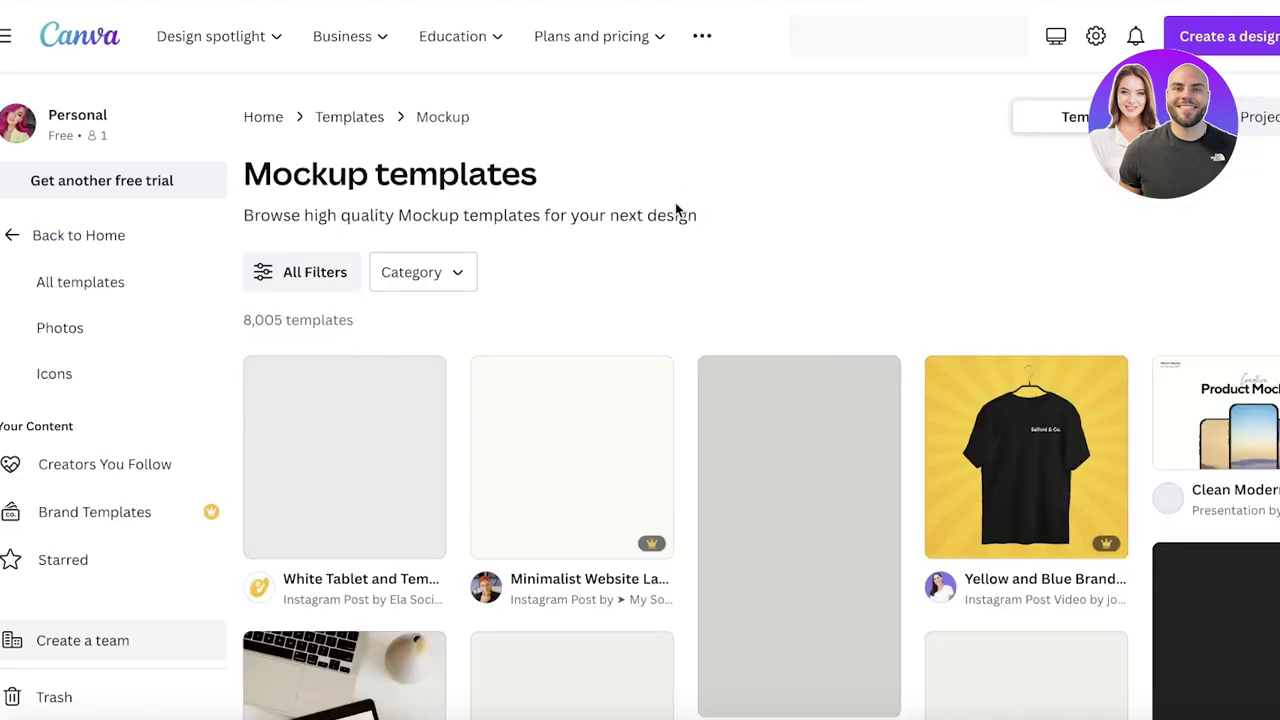
scroll(645, 228, "down", 1)
scroll(512, 320, "down", 5)
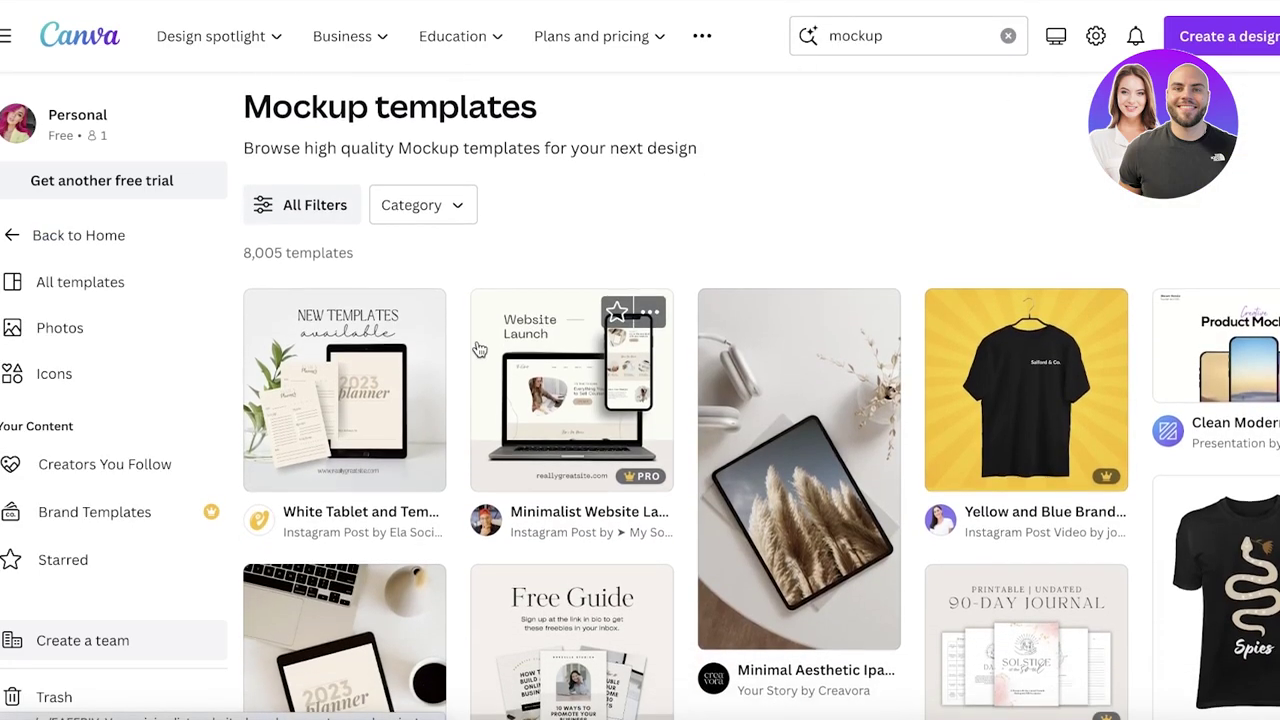
scroll(962, 418, "down", 5)
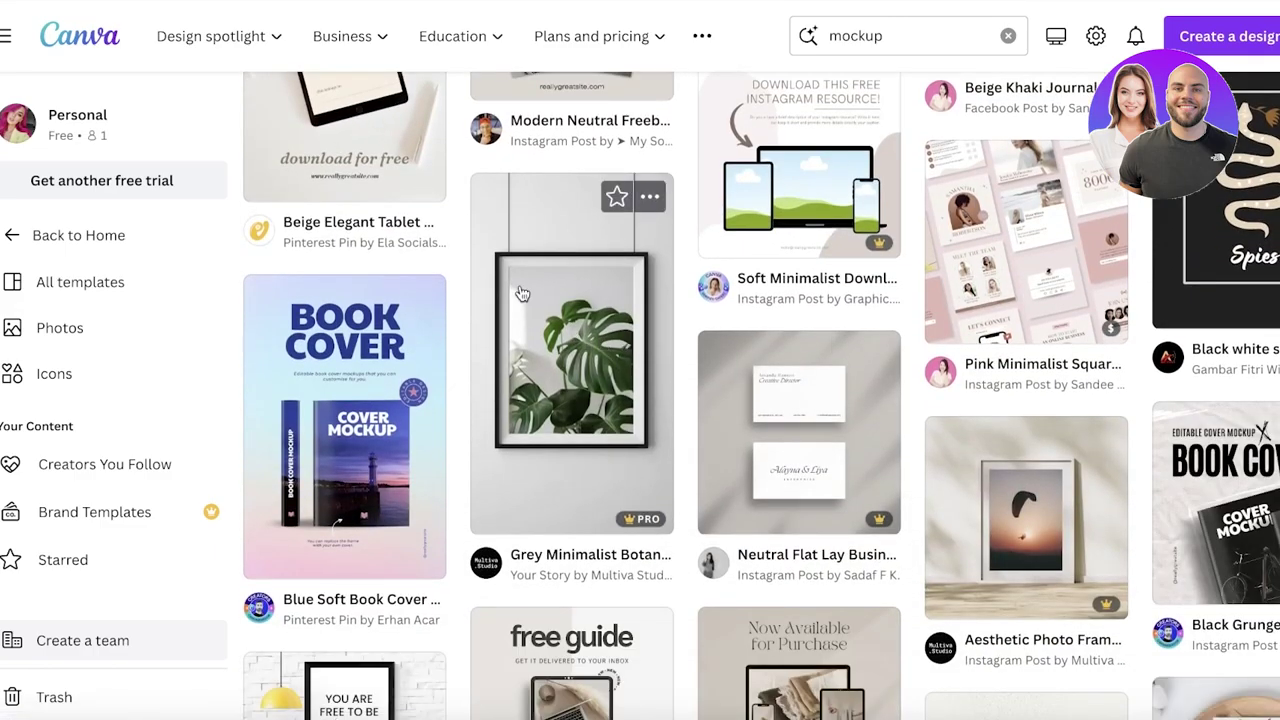
scroll(577, 373, "down", 5)
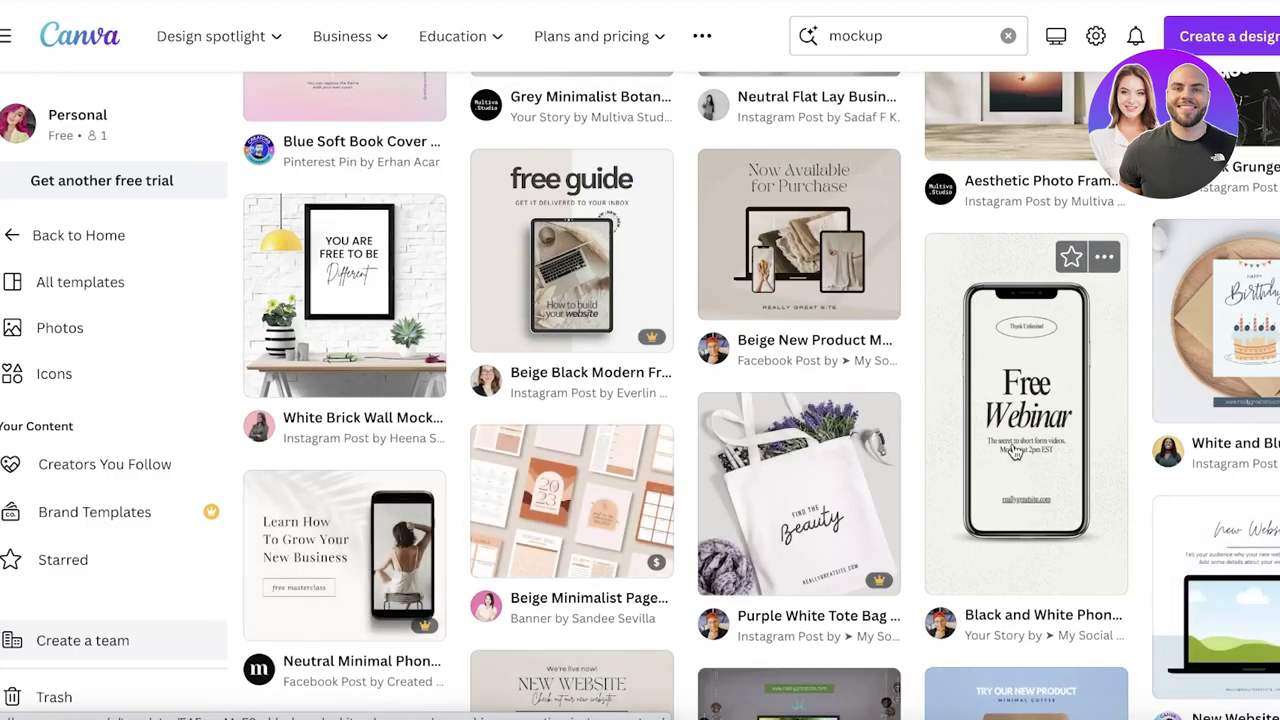
scroll(1015, 452, "down", 3)
scroll(243, 358, "down", 10)
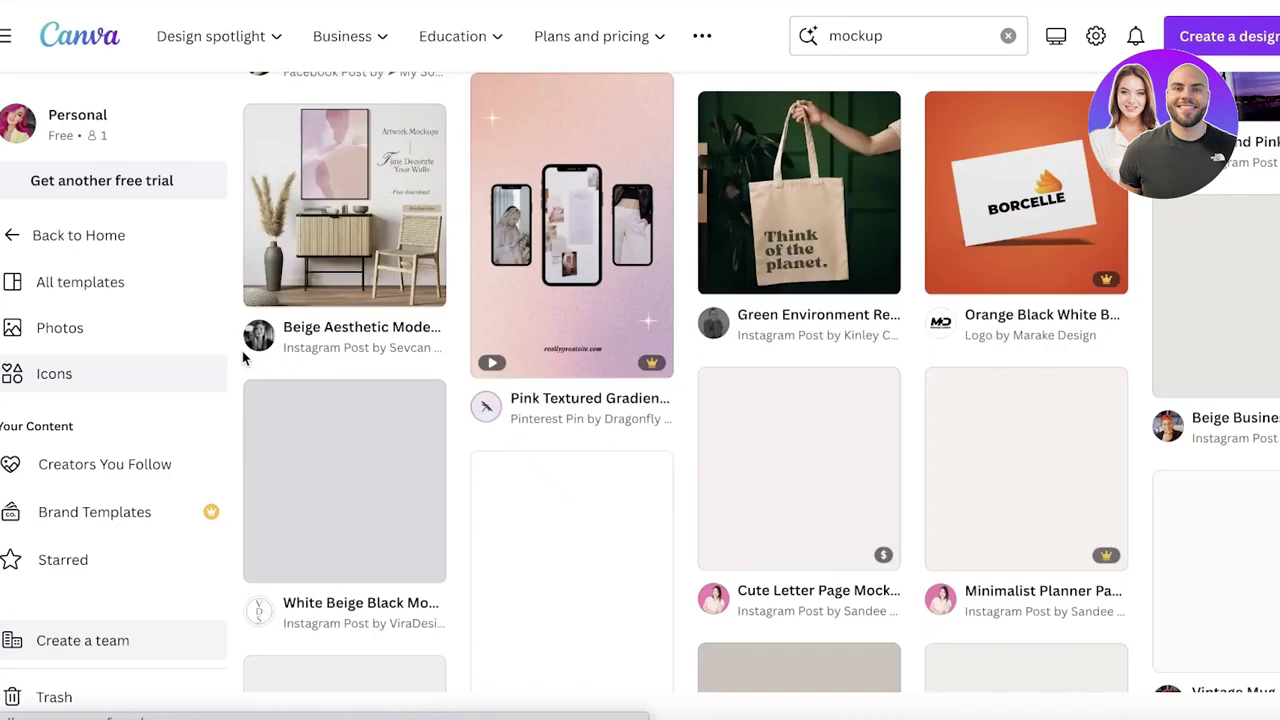
scroll(243, 358, "up", 15)
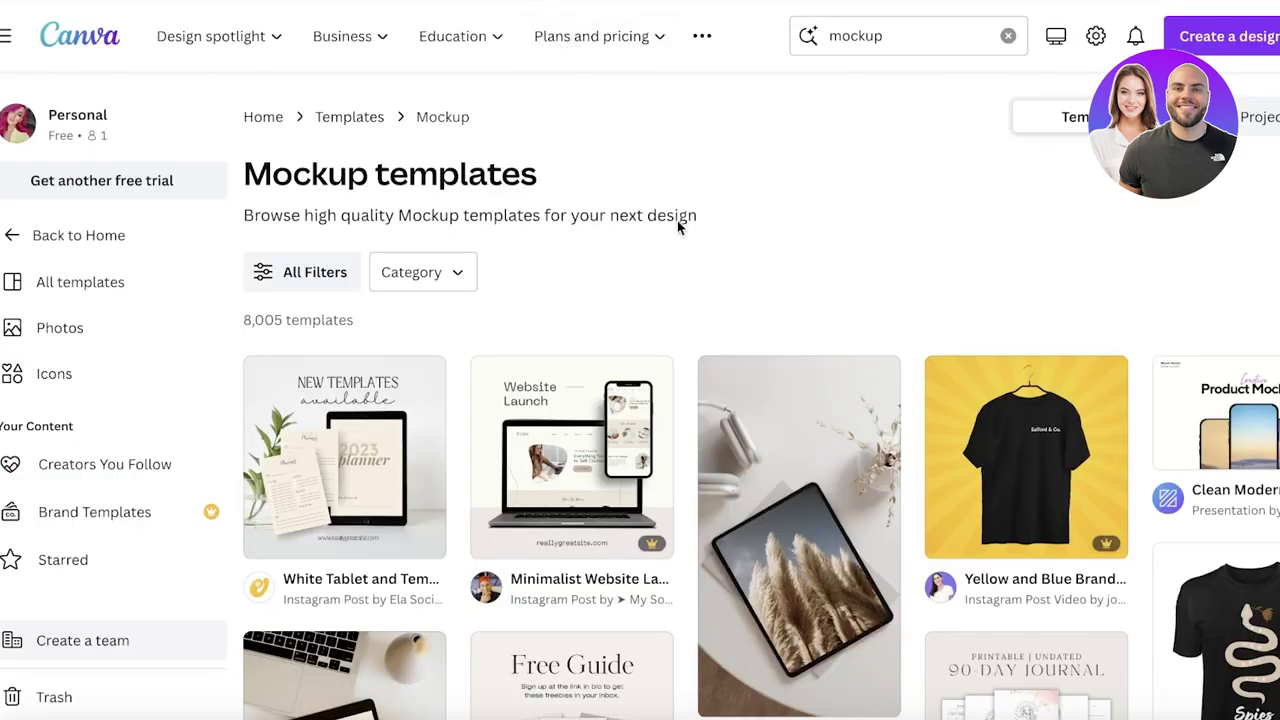
Browse the Wall Art Mockup and Art Wall Mockup template suggestions.
left_click(888, 33)
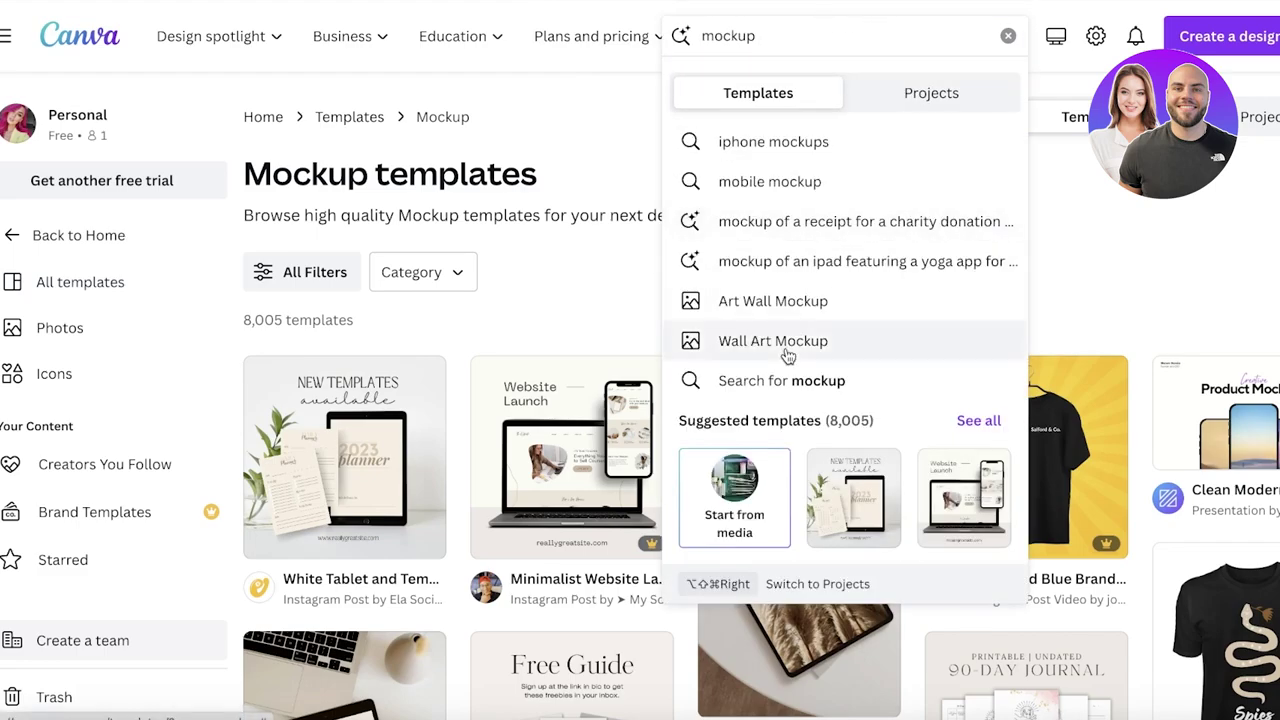
left_click(773, 341)
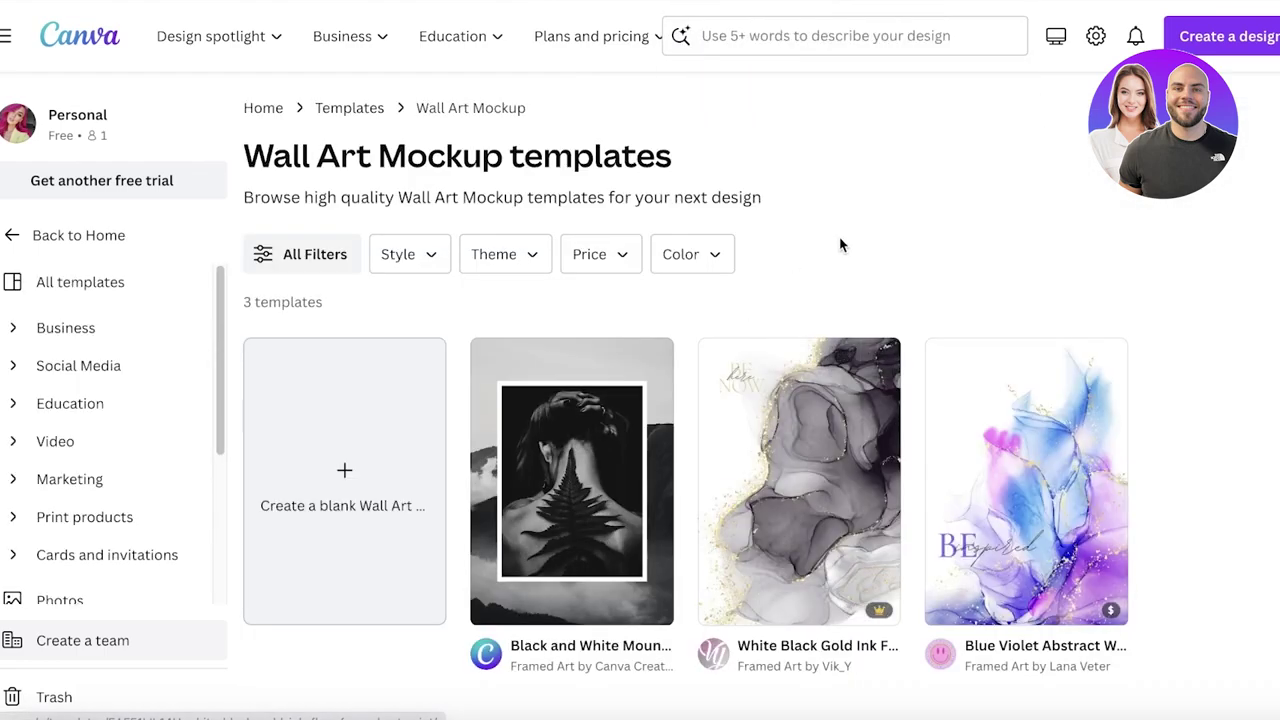
scroll(840, 245, "down", 1)
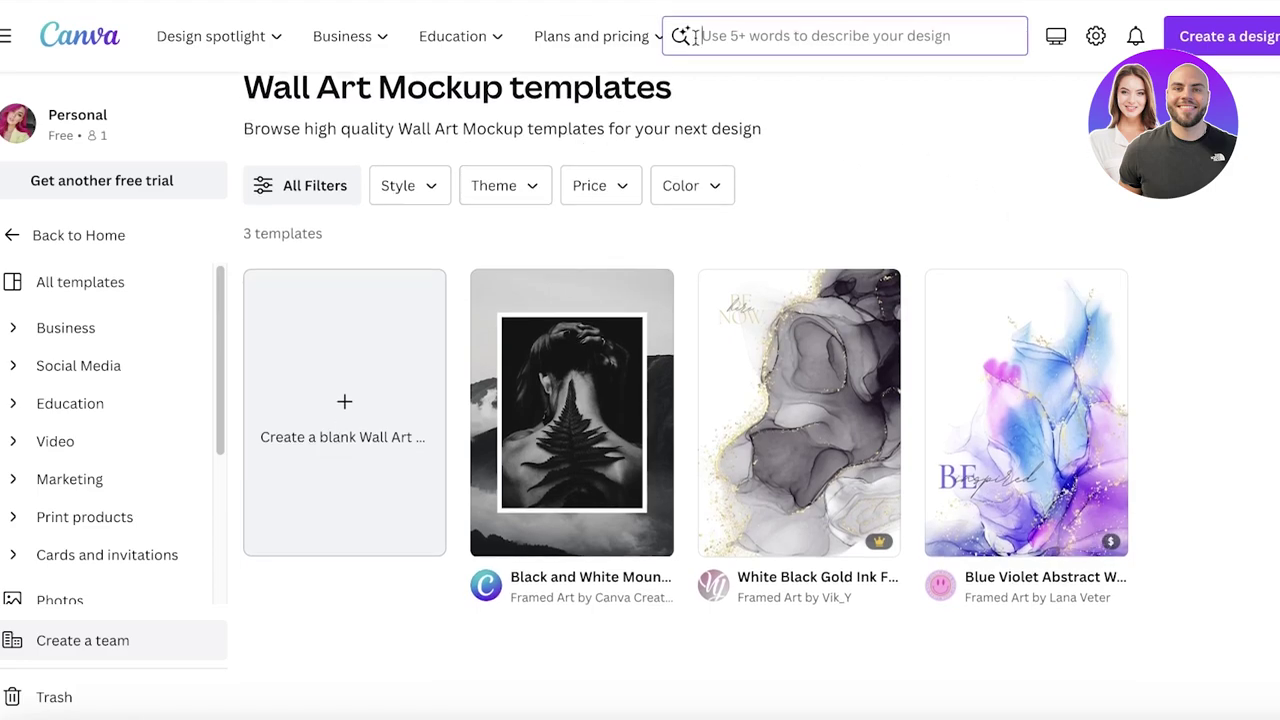
left_click(757, 44)
type("wallart m")
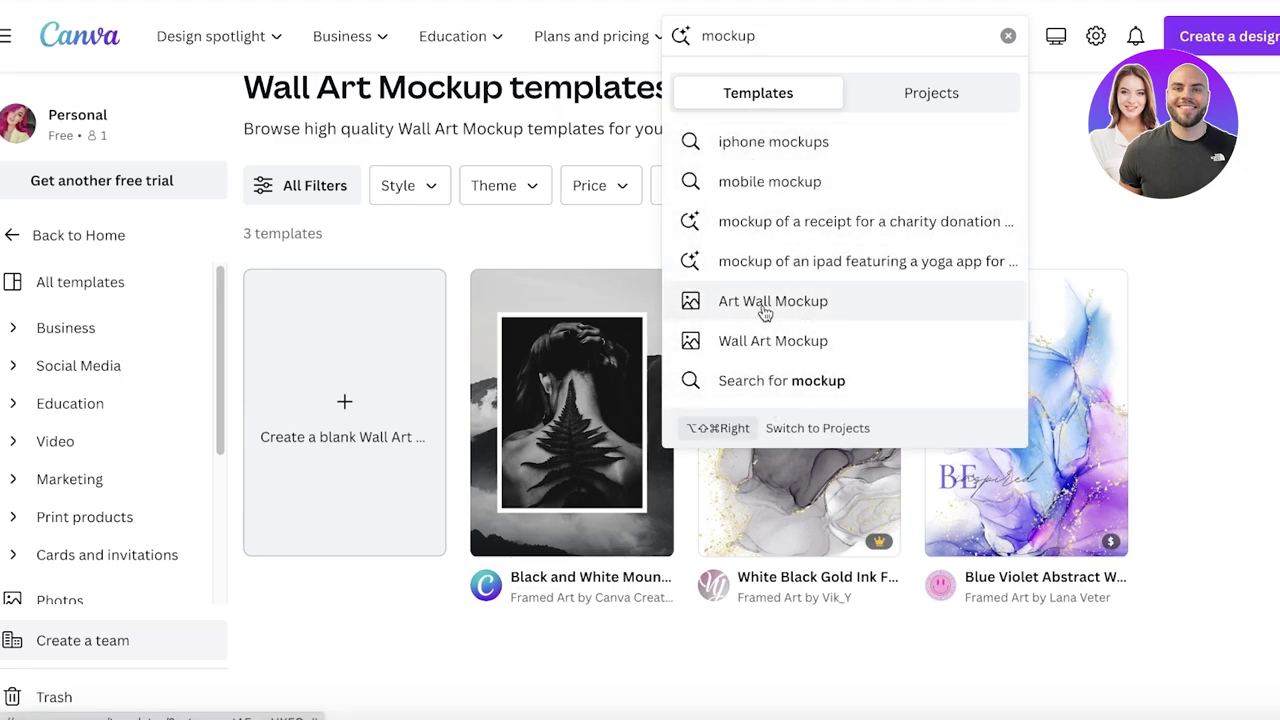
left_click(763, 301)
scroll(466, 300, "down", 1)
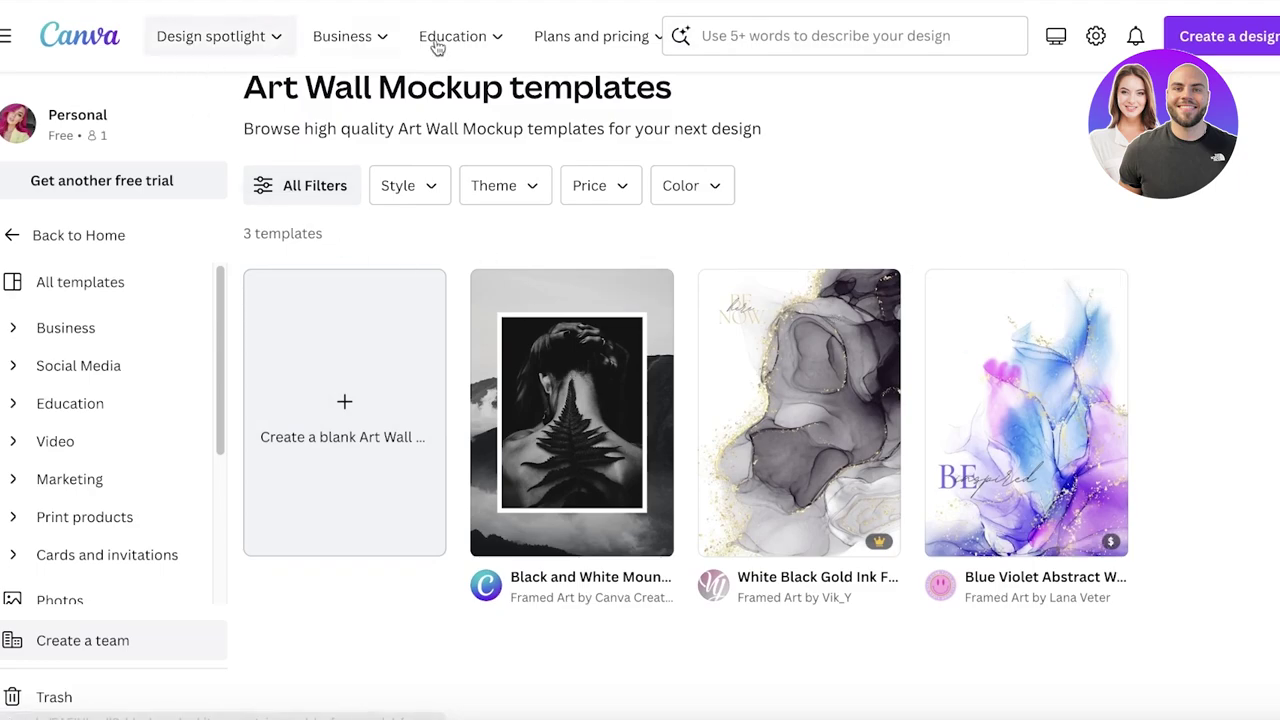
Search 'mockup' again and scroll the full results grid of mockup templates.
left_click(786, 33)
type("mocku")
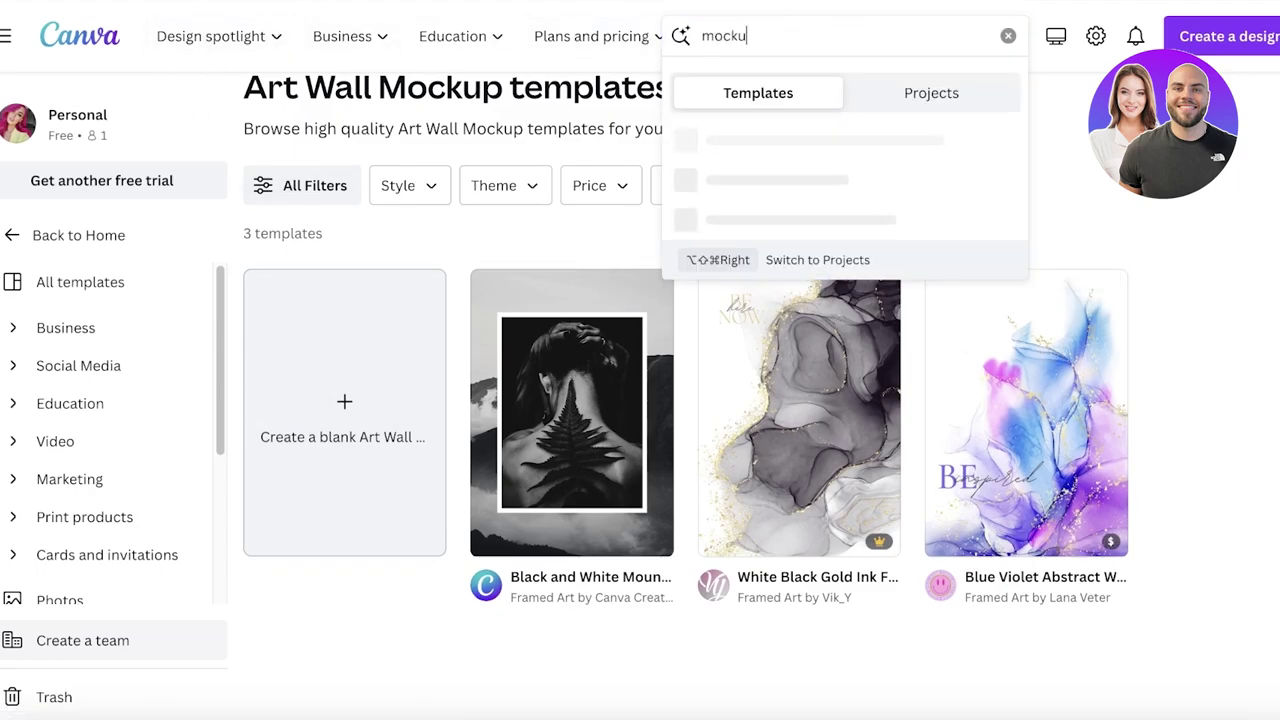
type("p")
key("Return")
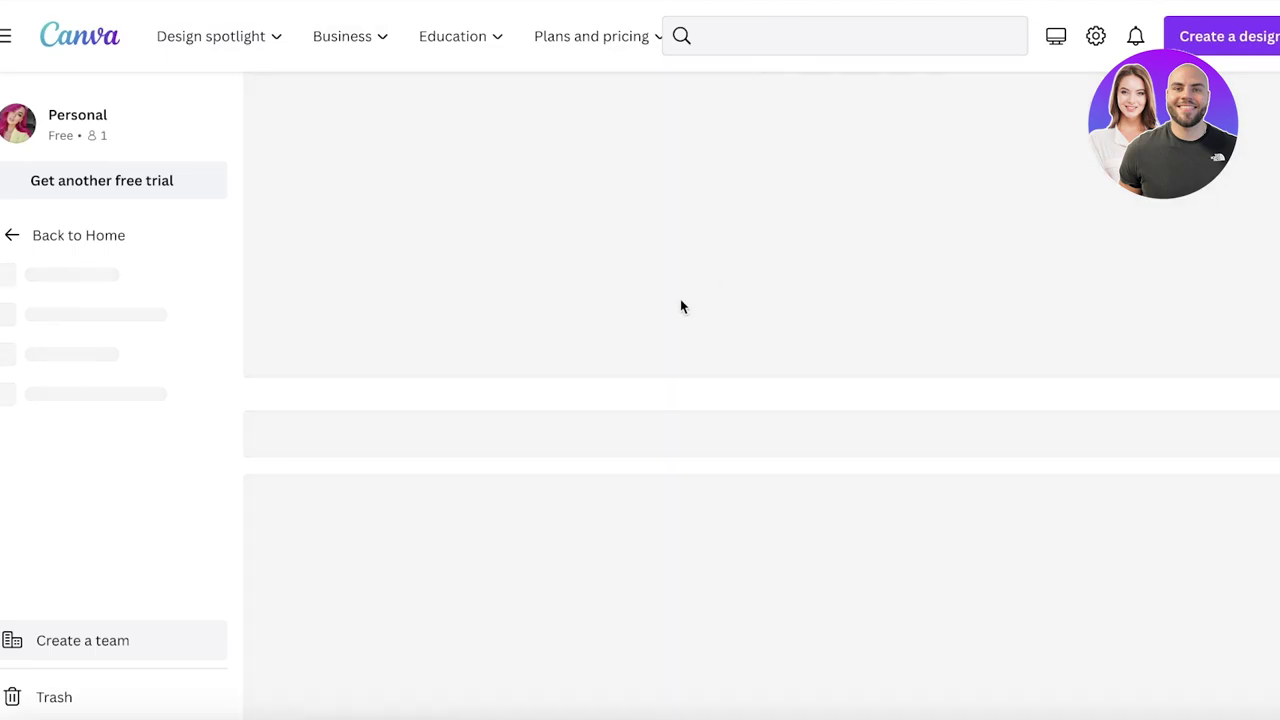
scroll(563, 320, "down", 10)
scroll(583, 343, "up", 5)
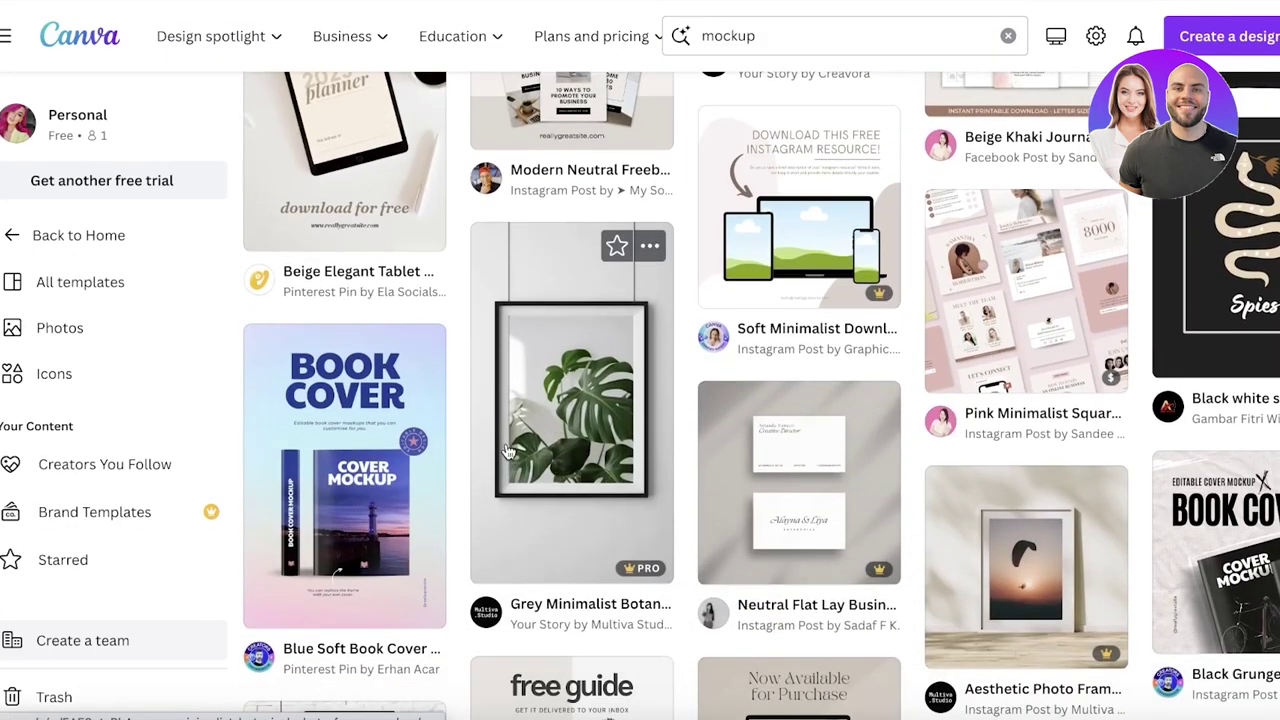
Open the Grey Minimalist Botanical Photo Frame Mockup template and choose to use it.
left_click(520, 455)
left_click(1050, 263)
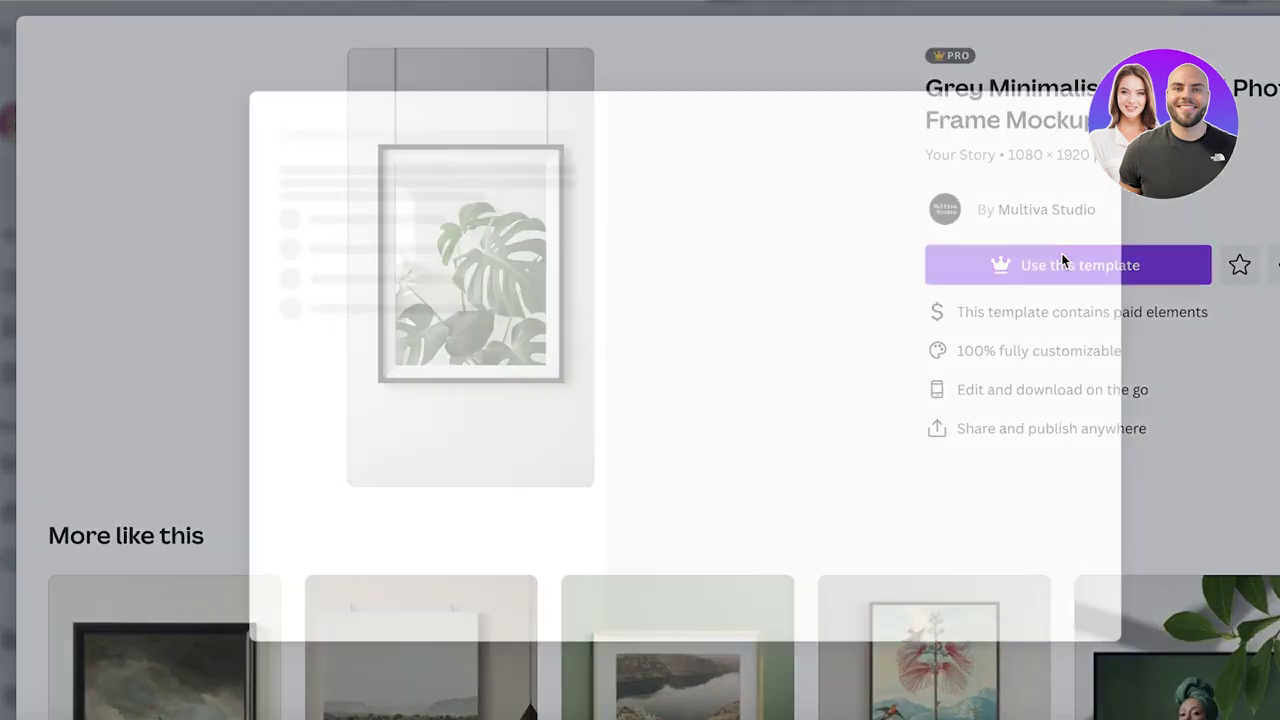
key("Escape")
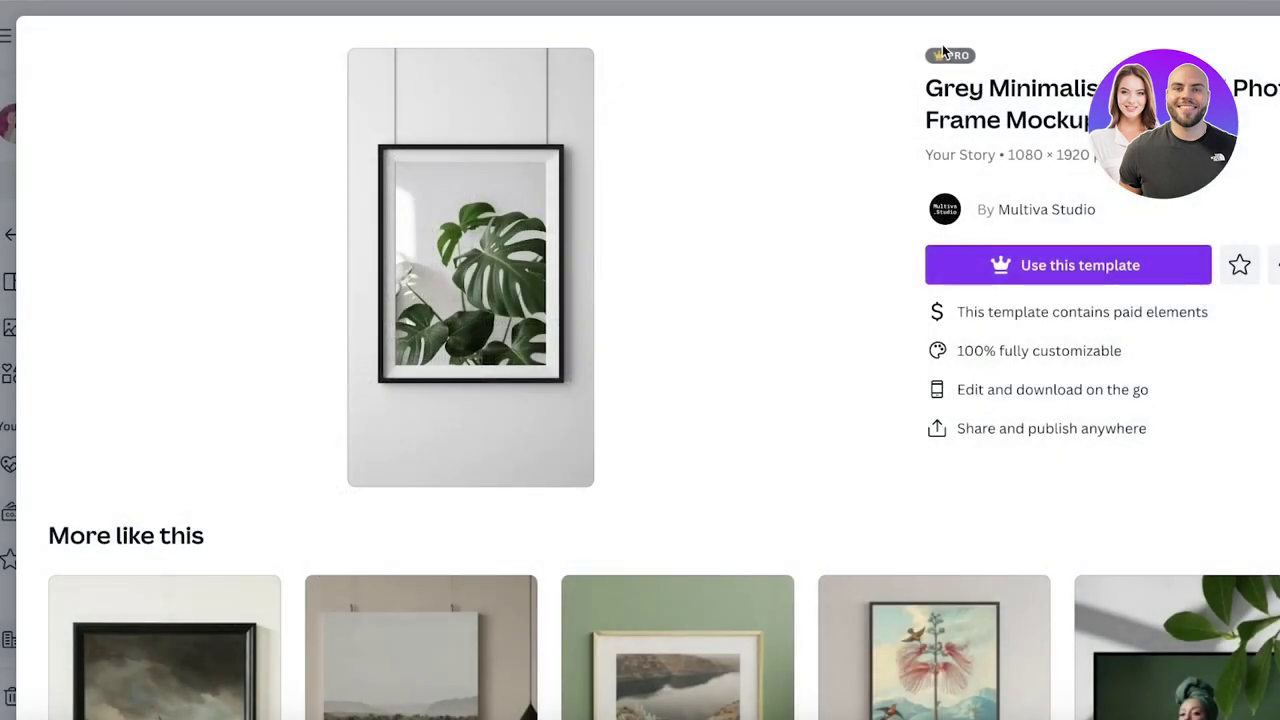
left_click(1037, 278)
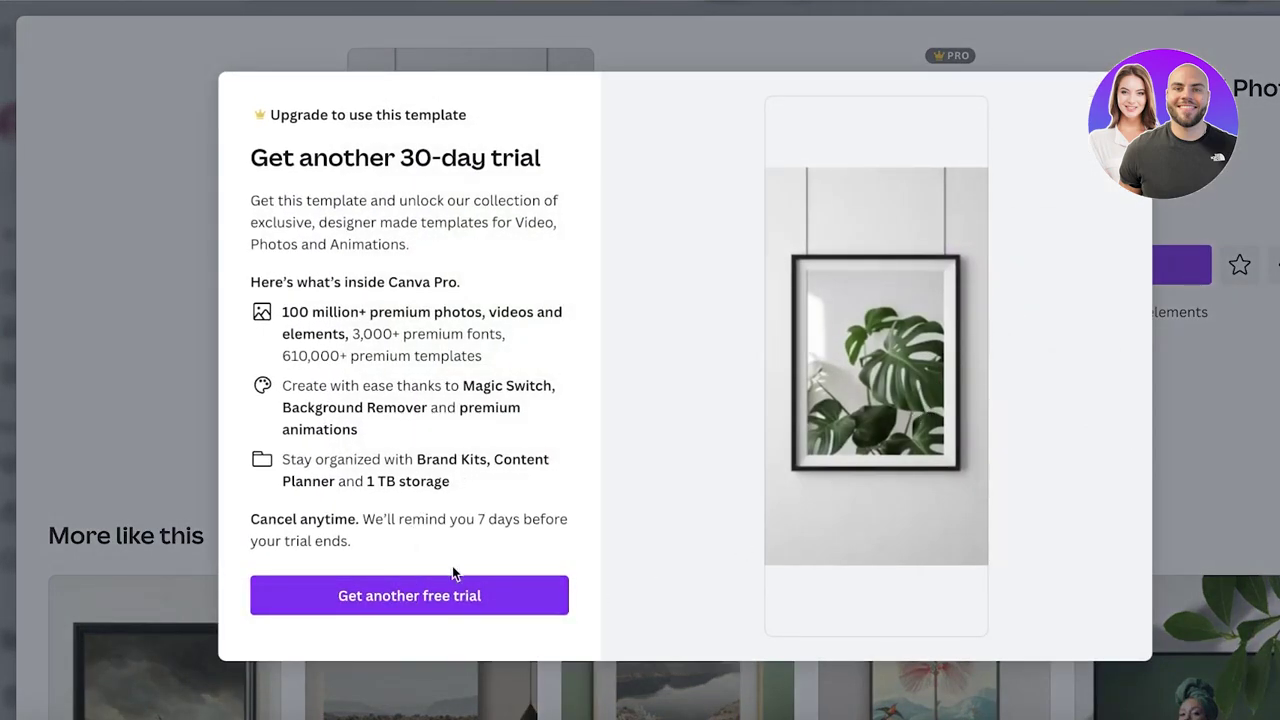
Start another free yearly Canva Pro trial, skipping team invites and choosing a business goal.
left_click(443, 595)
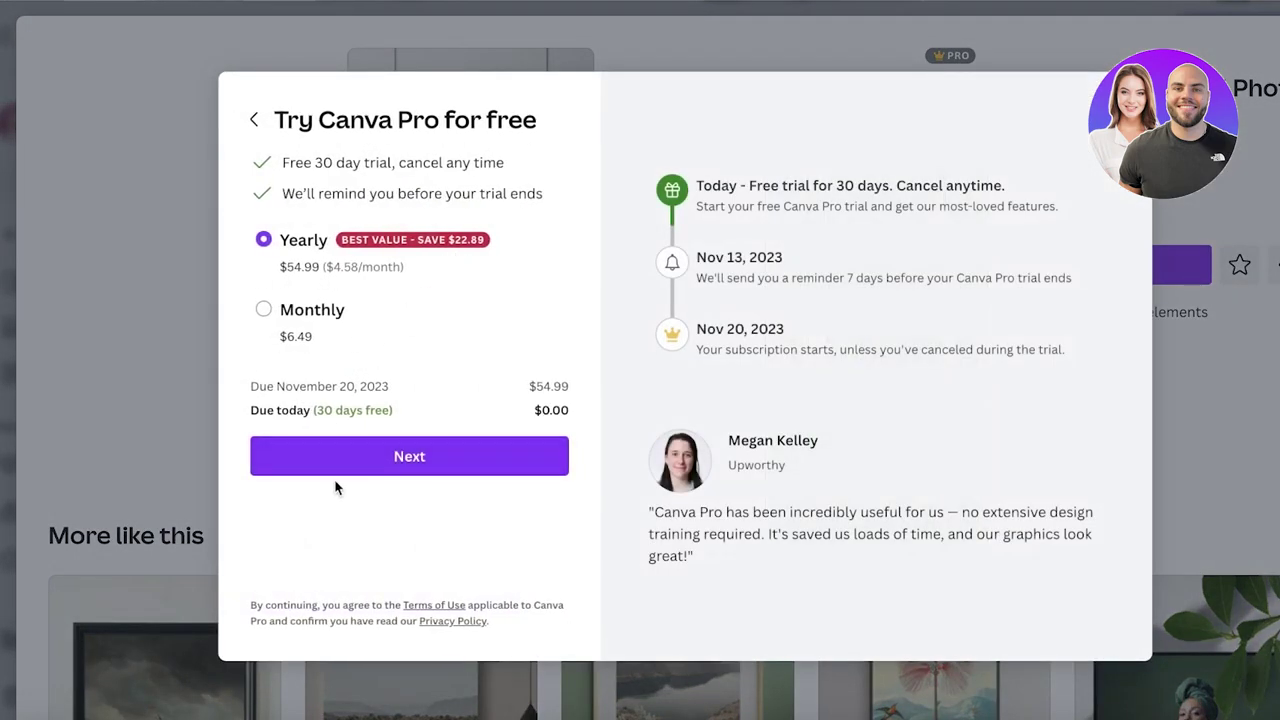
left_click(385, 458)
left_click(496, 325)
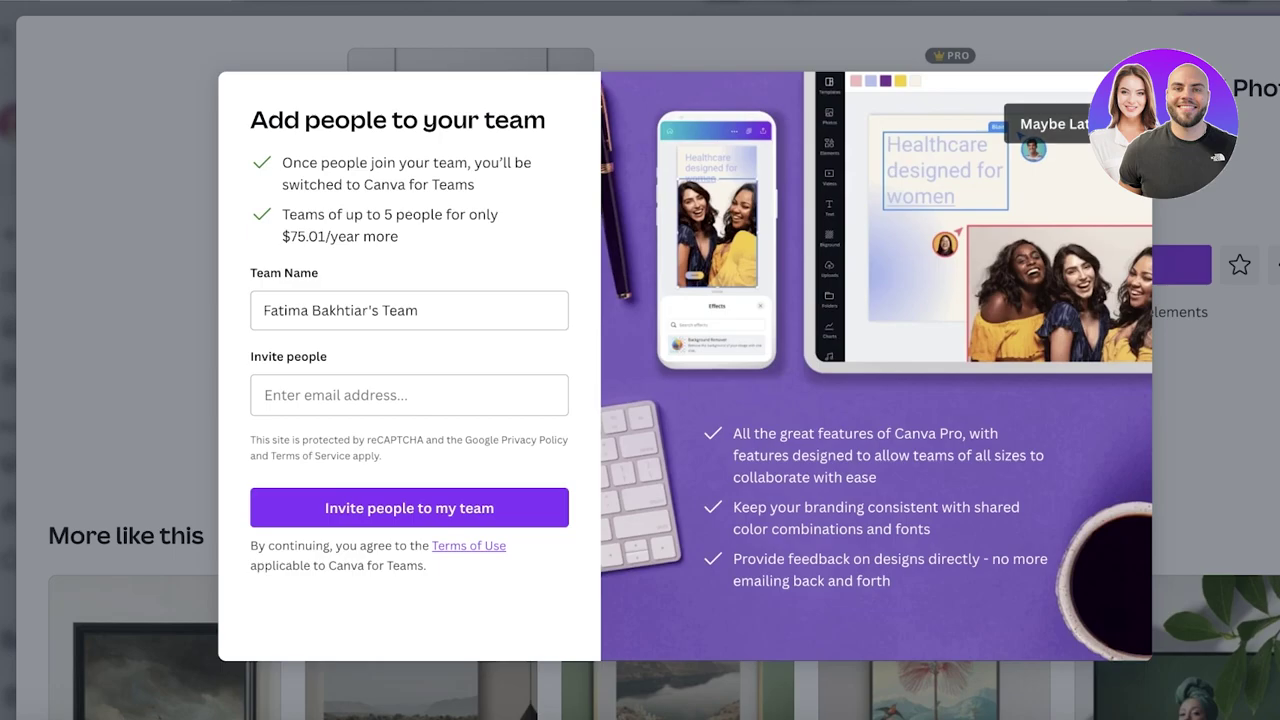
left_click(1018, 113)
left_click(869, 309)
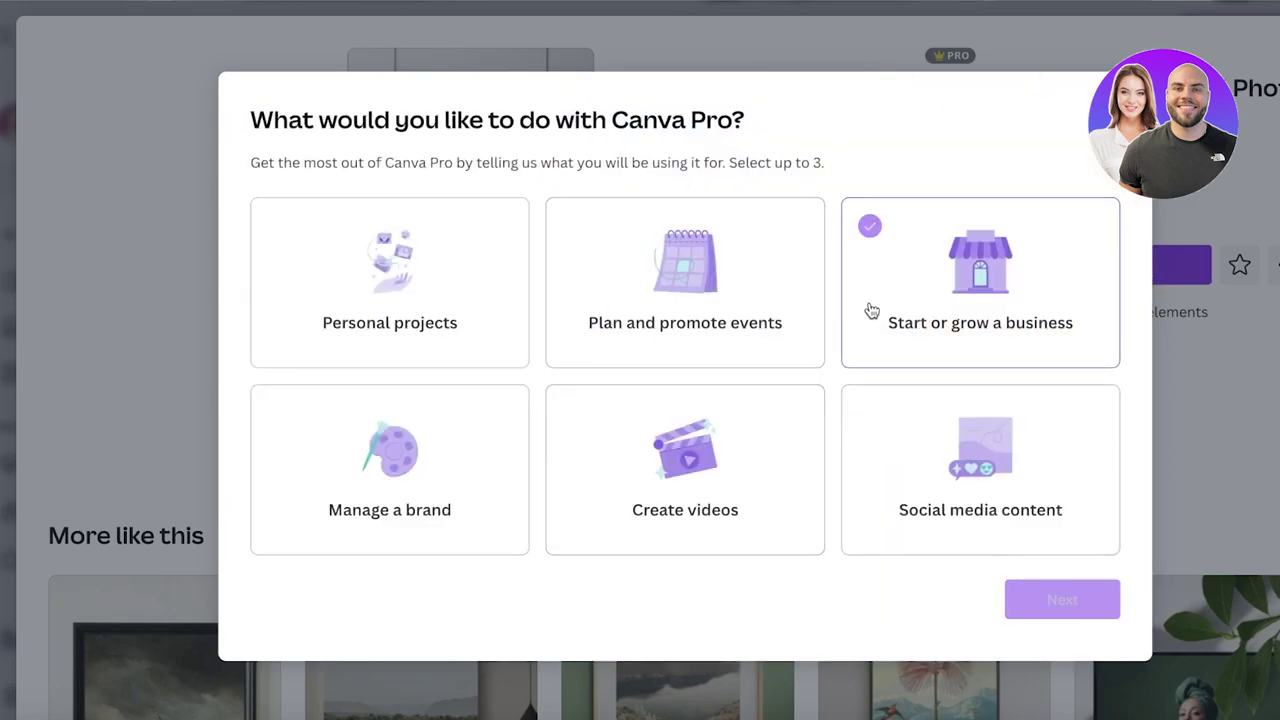
left_click(1020, 633)
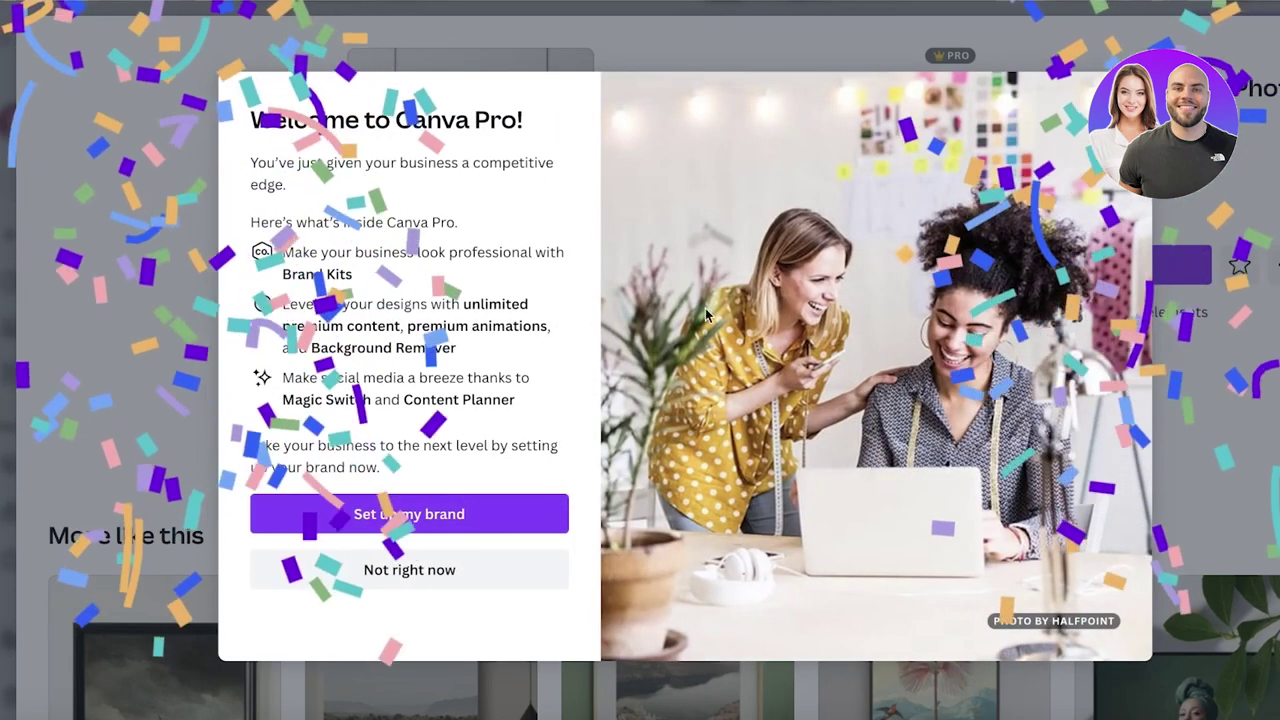
left_click(378, 570)
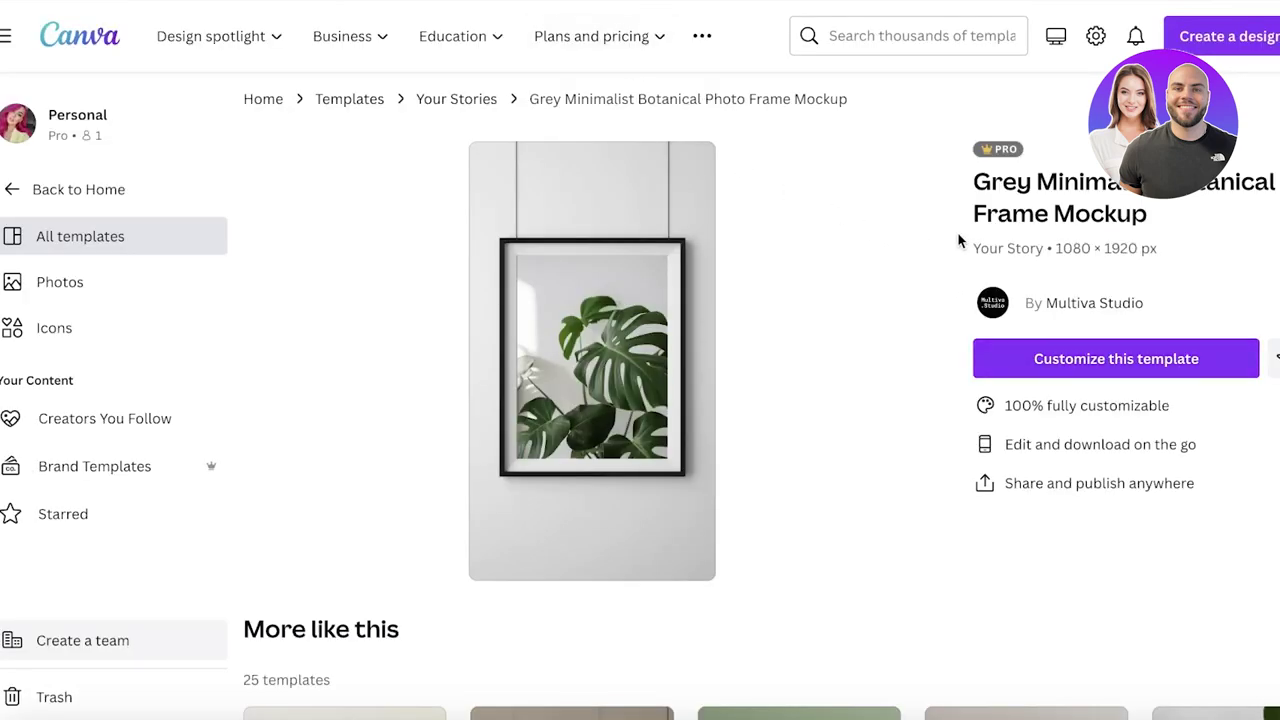
Open the Beige boho template from More like this, then close it.
scroll(958, 240, "down", 6)
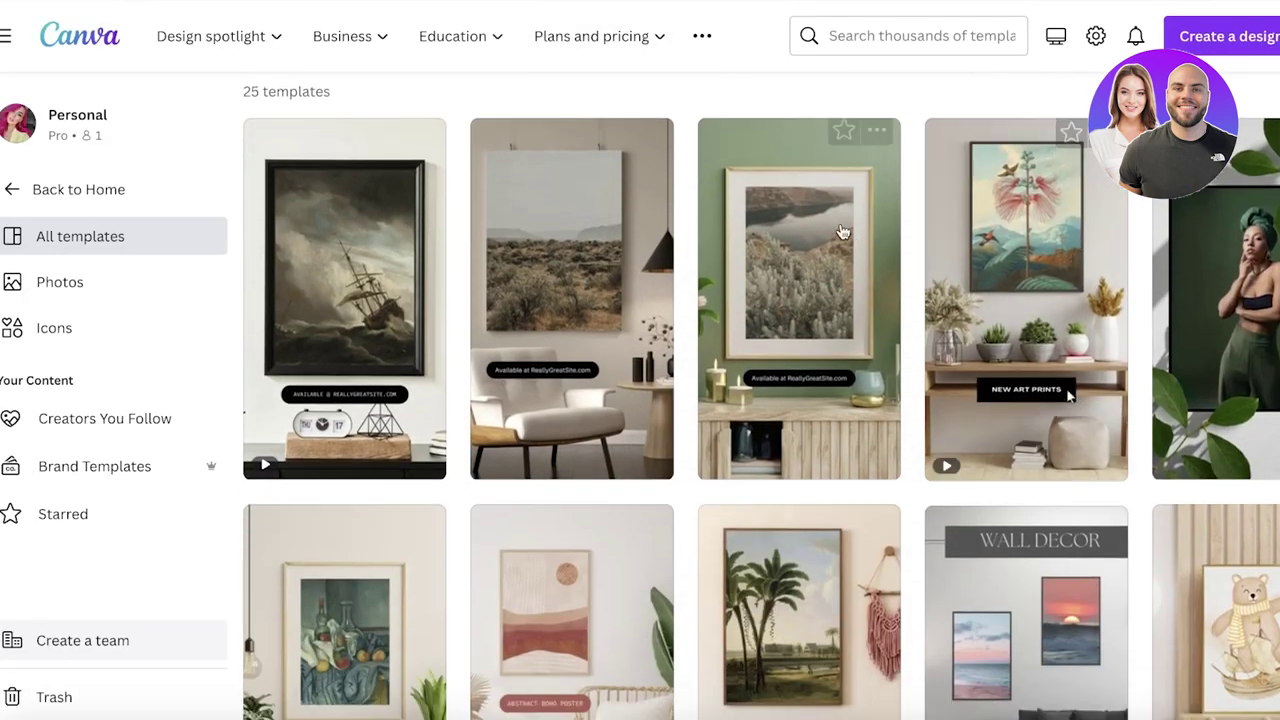
scroll(608, 150, "down", 2)
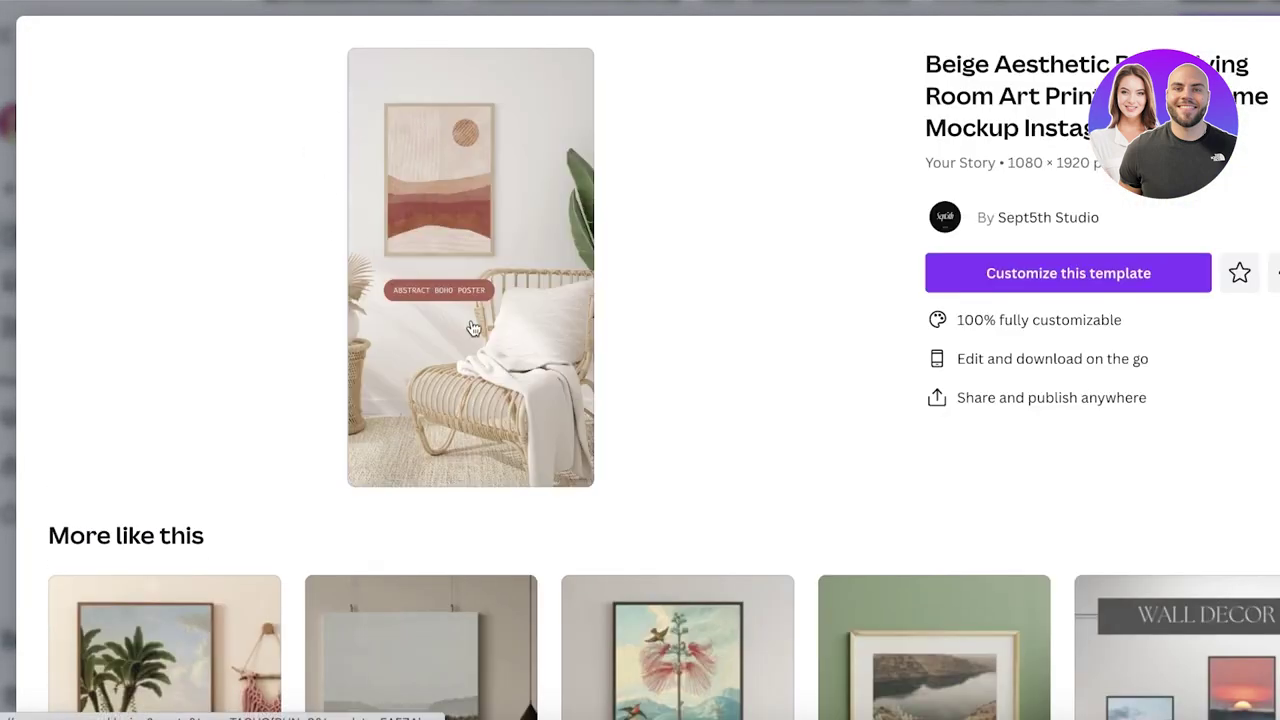
left_click(1051, 274)
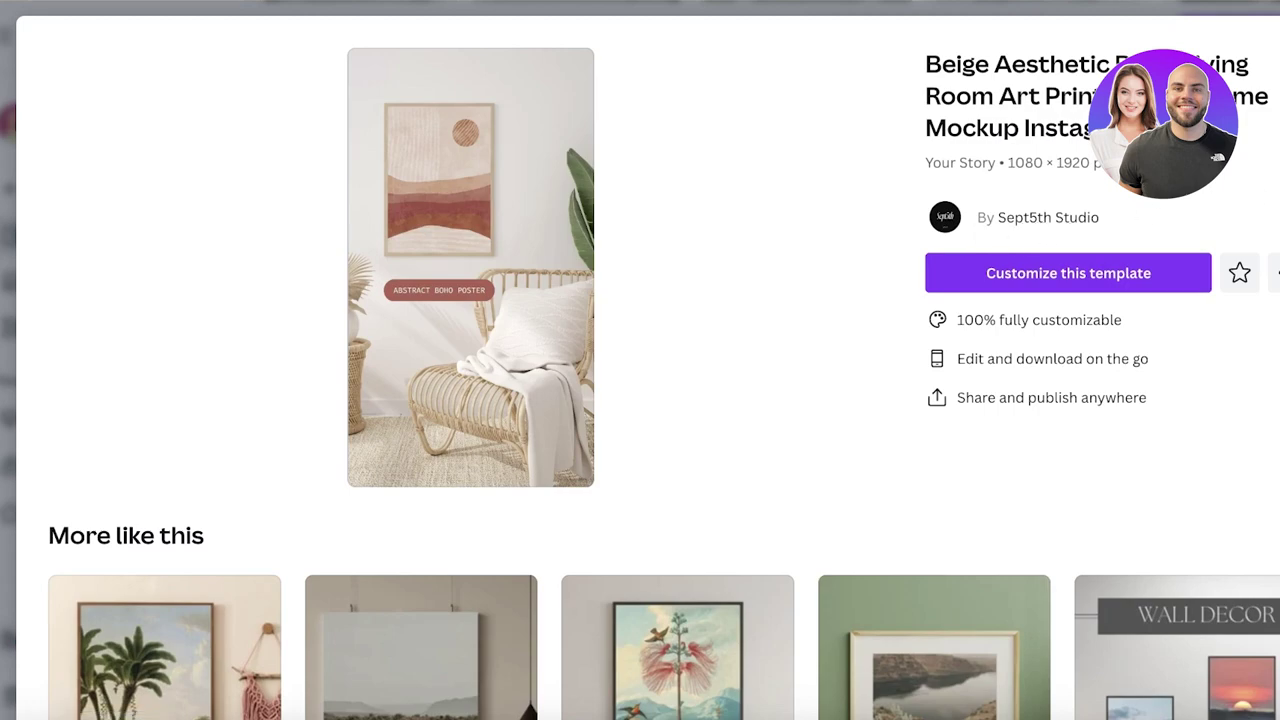
key("Escape")
Preview the Wall Decor template and open it for customizing.
scroll(1182, 306, "down", 3)
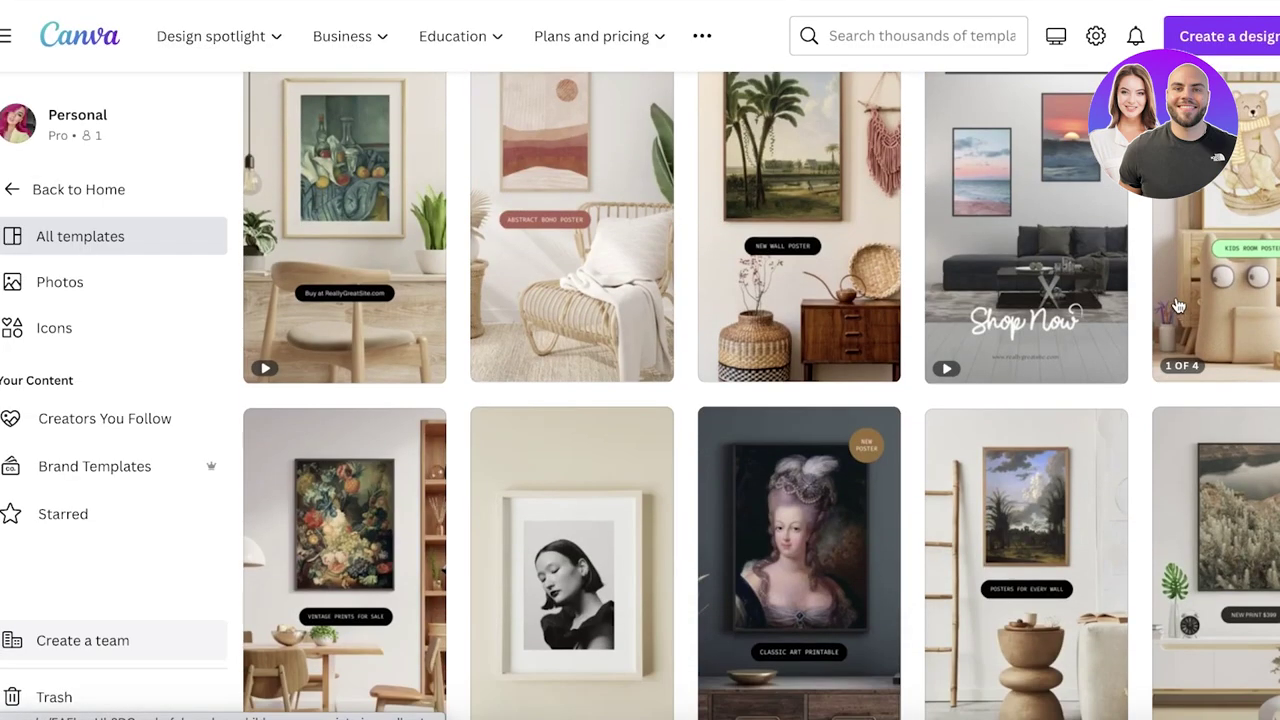
left_click(971, 271)
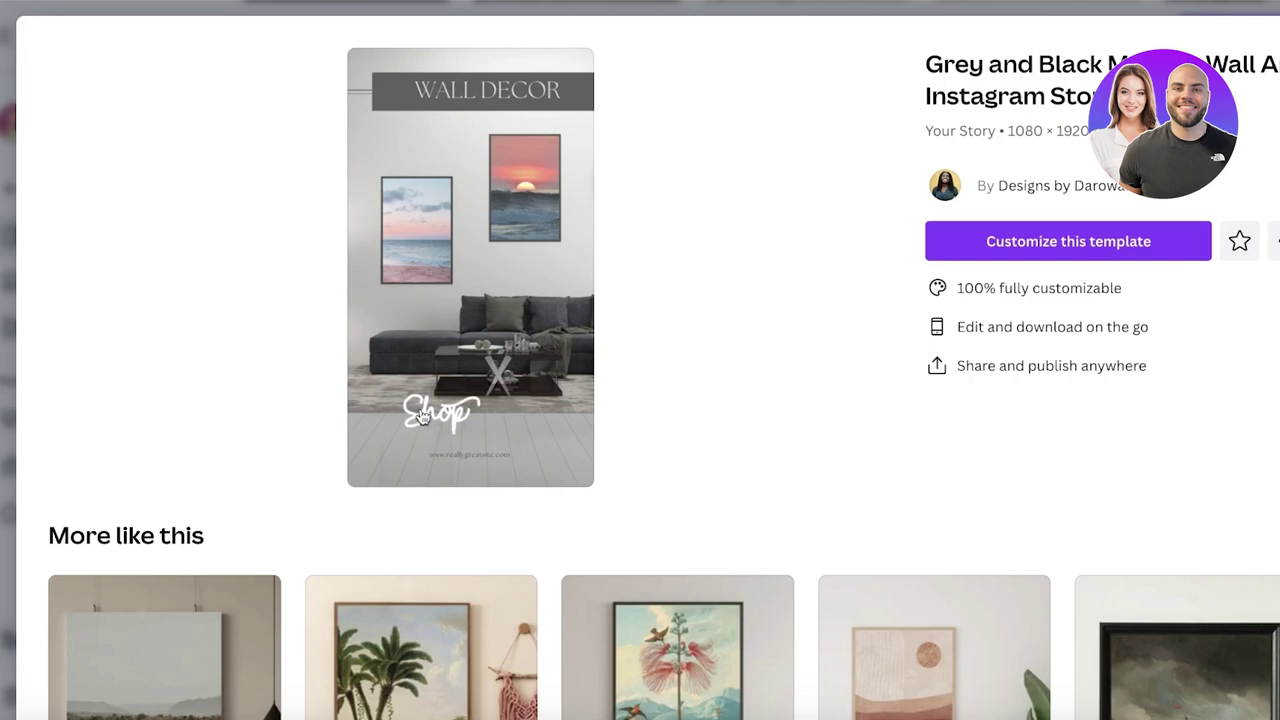
left_click(1040, 254)
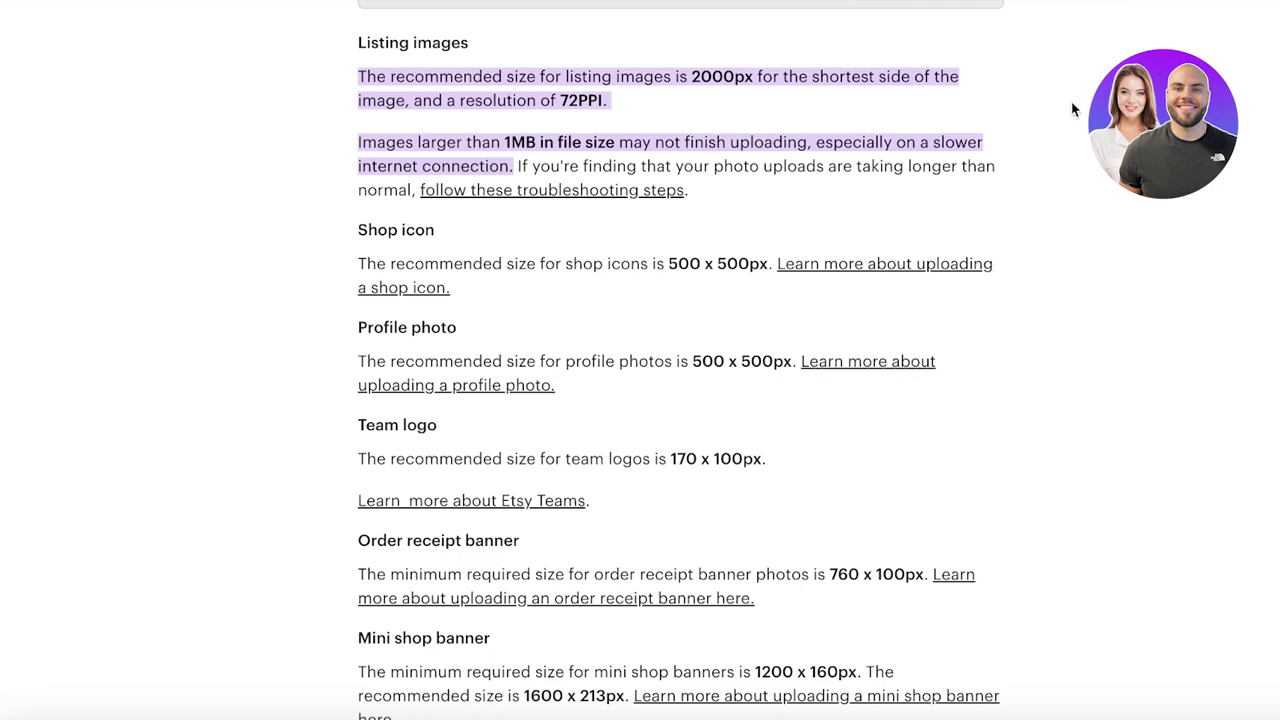
Scroll Etsy's help page to the listing image recommendation of 2000px on the shortest side.
scroll(1074, 109, "up", 1)
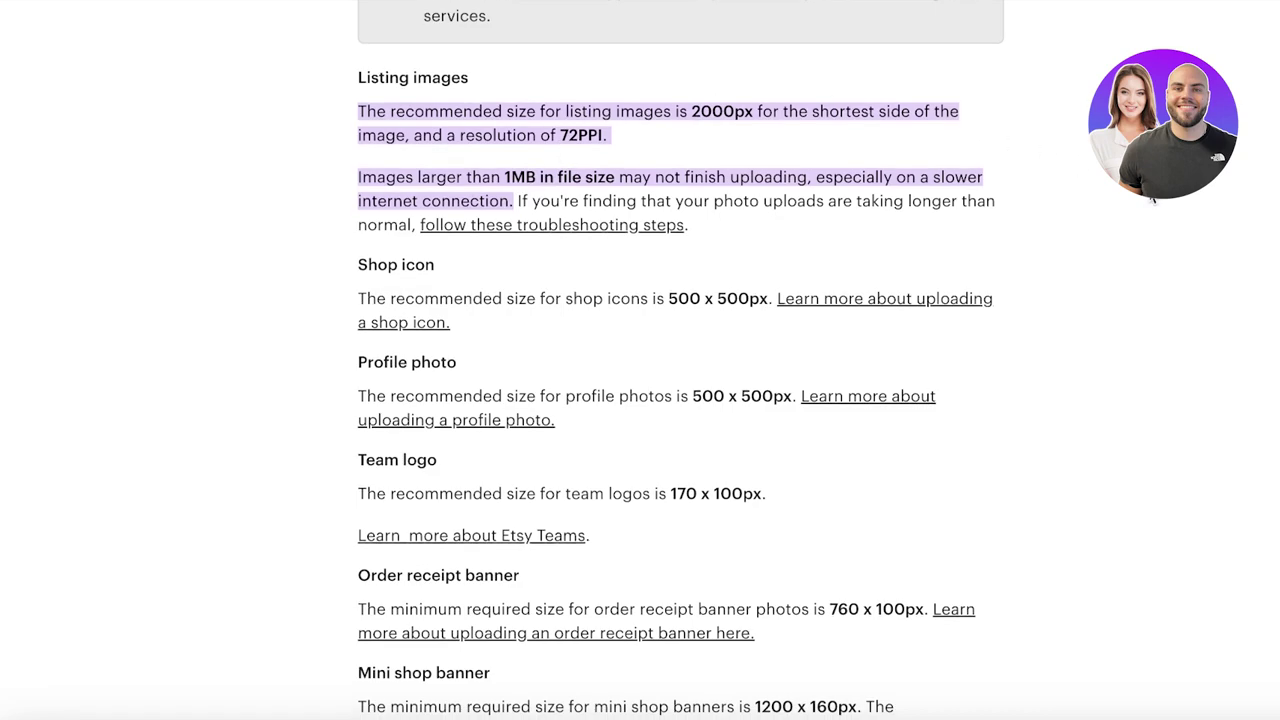
scroll(889, 205, "down", 1)
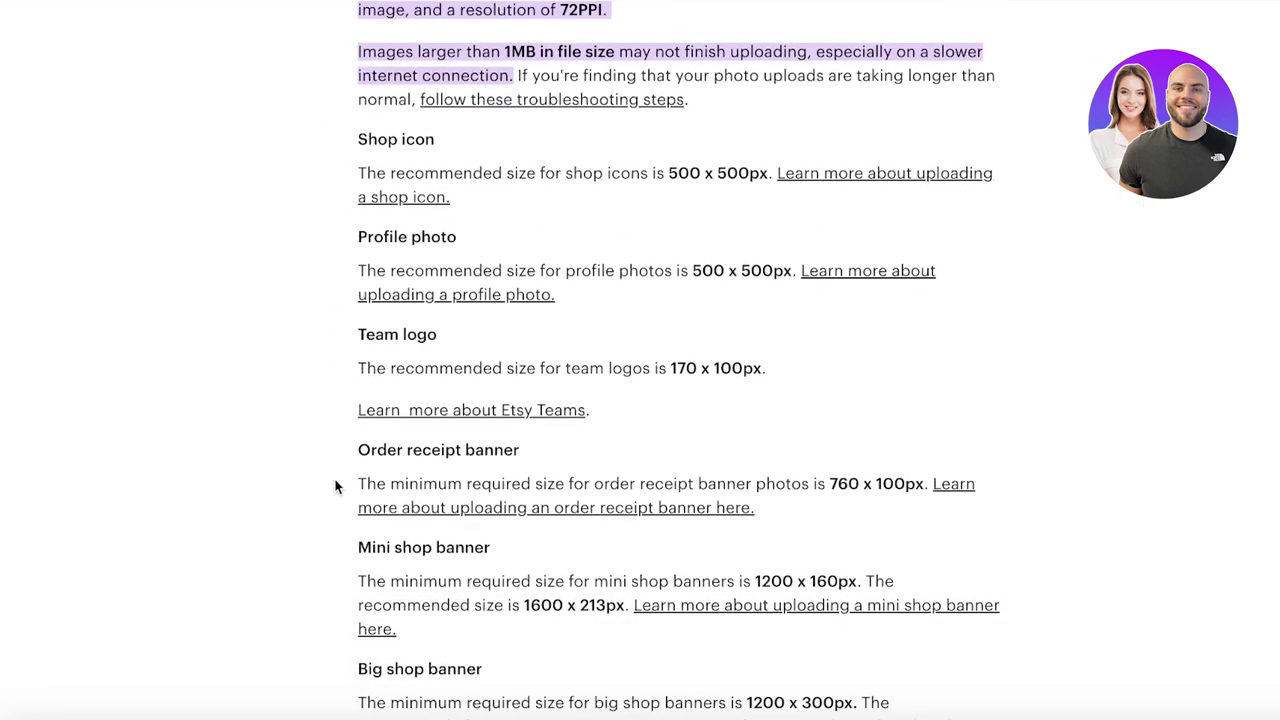
scroll(487, 148, "up", 1)
scroll(723, 134, "up", 2)
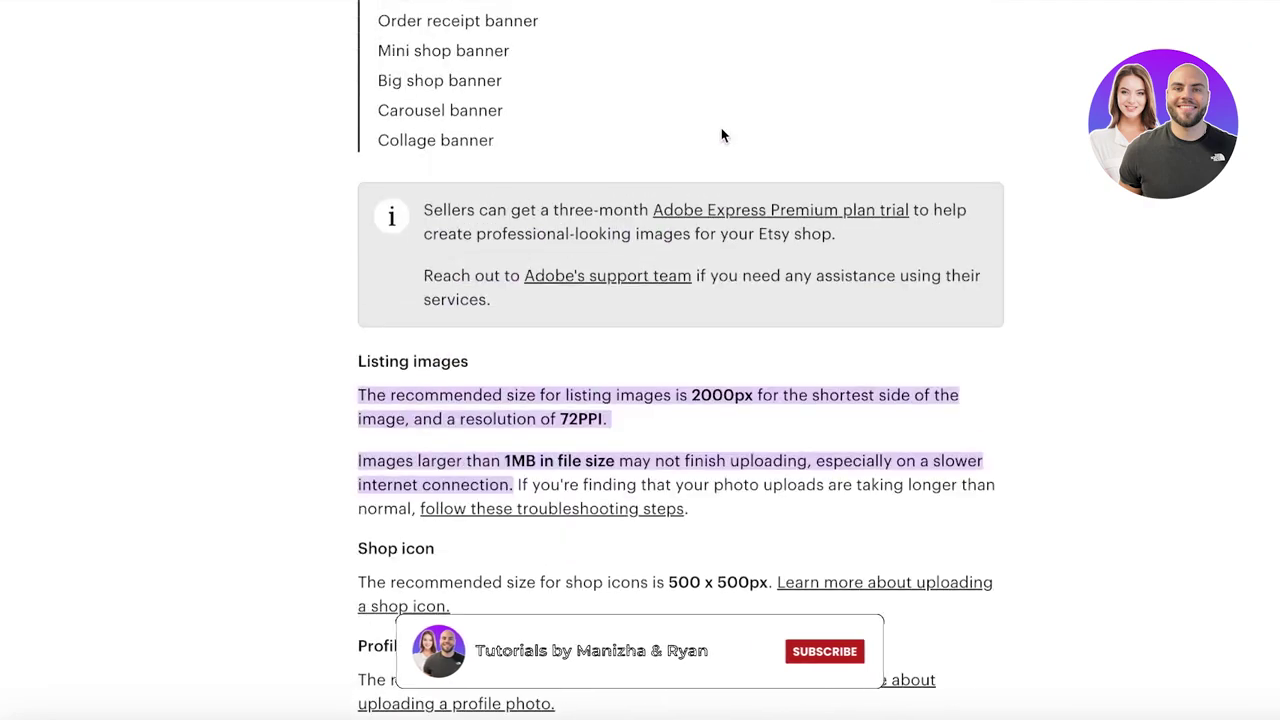
scroll(709, 155, "down", 2)
scroll(709, 155, "up", 1)
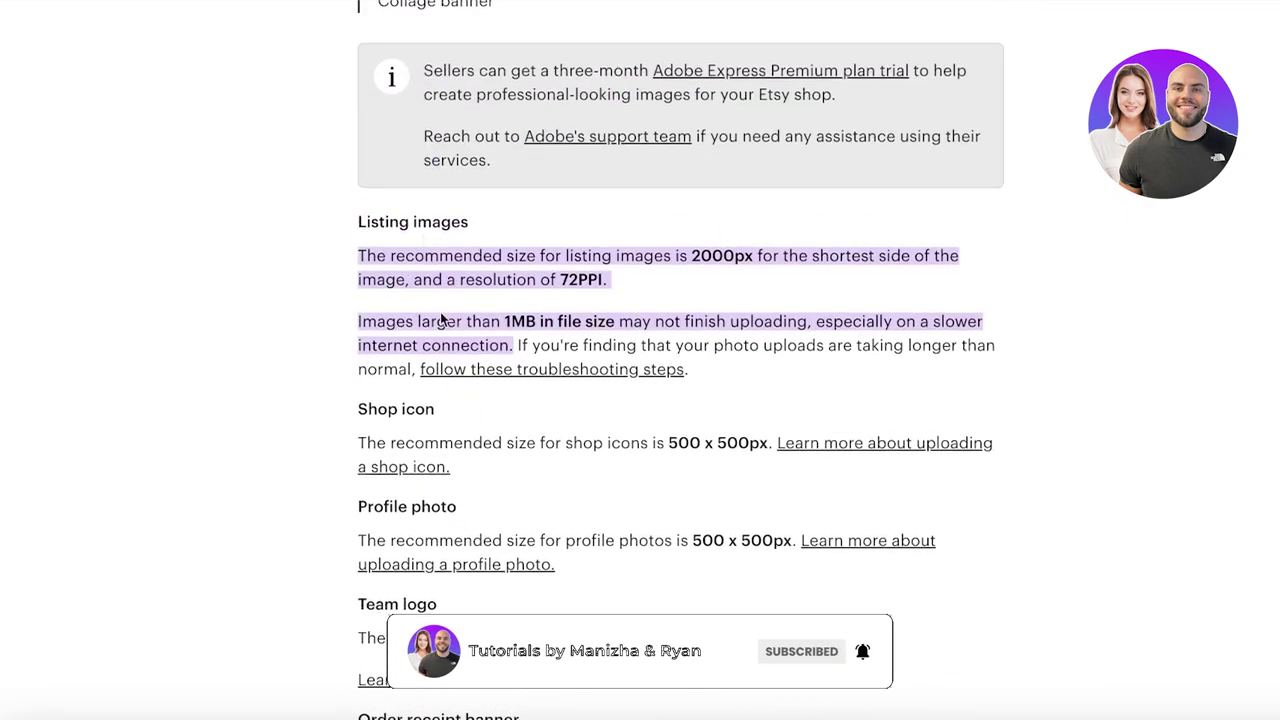
scroll(437, 318, "down", 1)
scroll(437, 318, "down", 5)
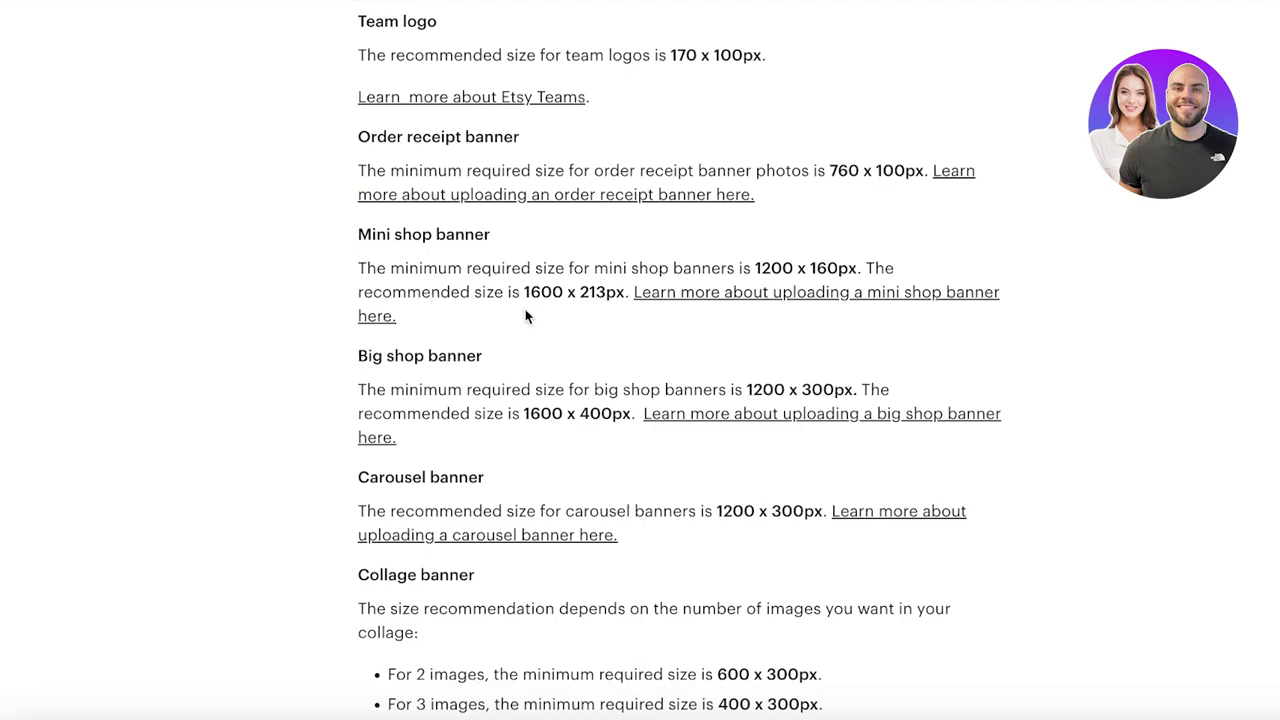
scroll(530, 315, "down", 5)
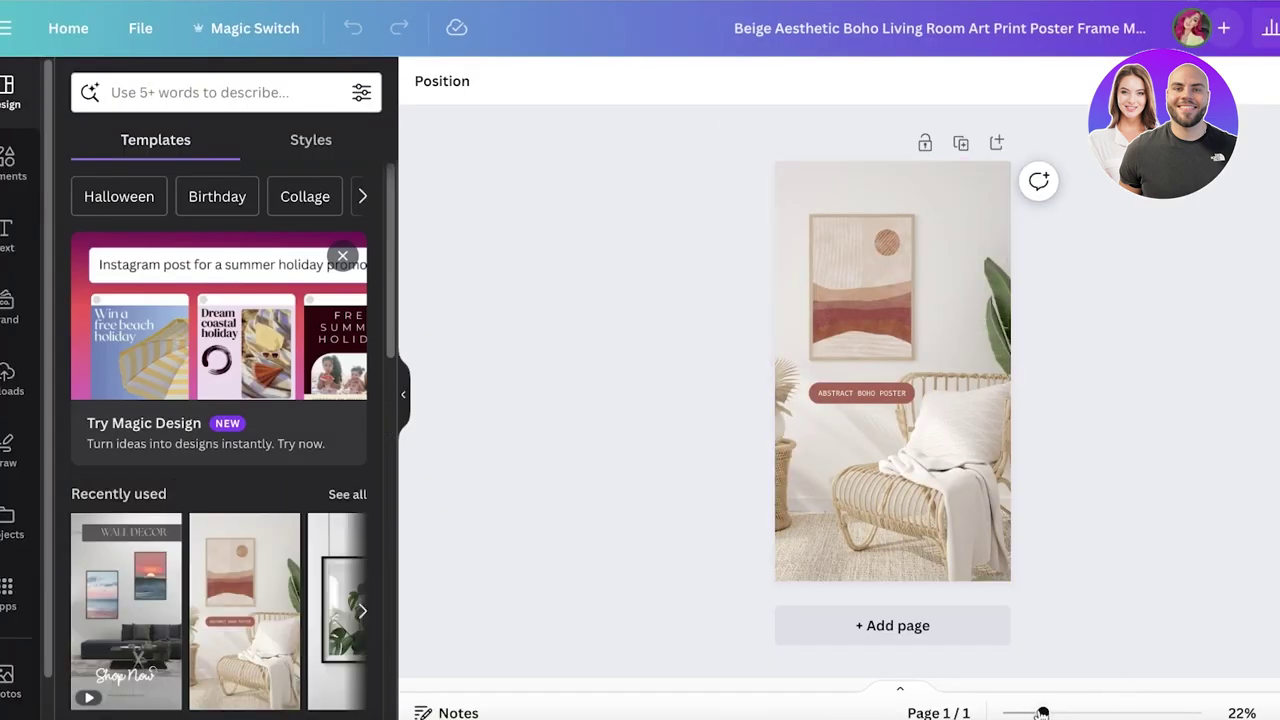
Zoom in, replace the ABSTRACT BOHO POSTER label with the shop's handle, and select the framed poster.
left_click_drag(1042, 713, 1066, 713)
double_click(848, 413)
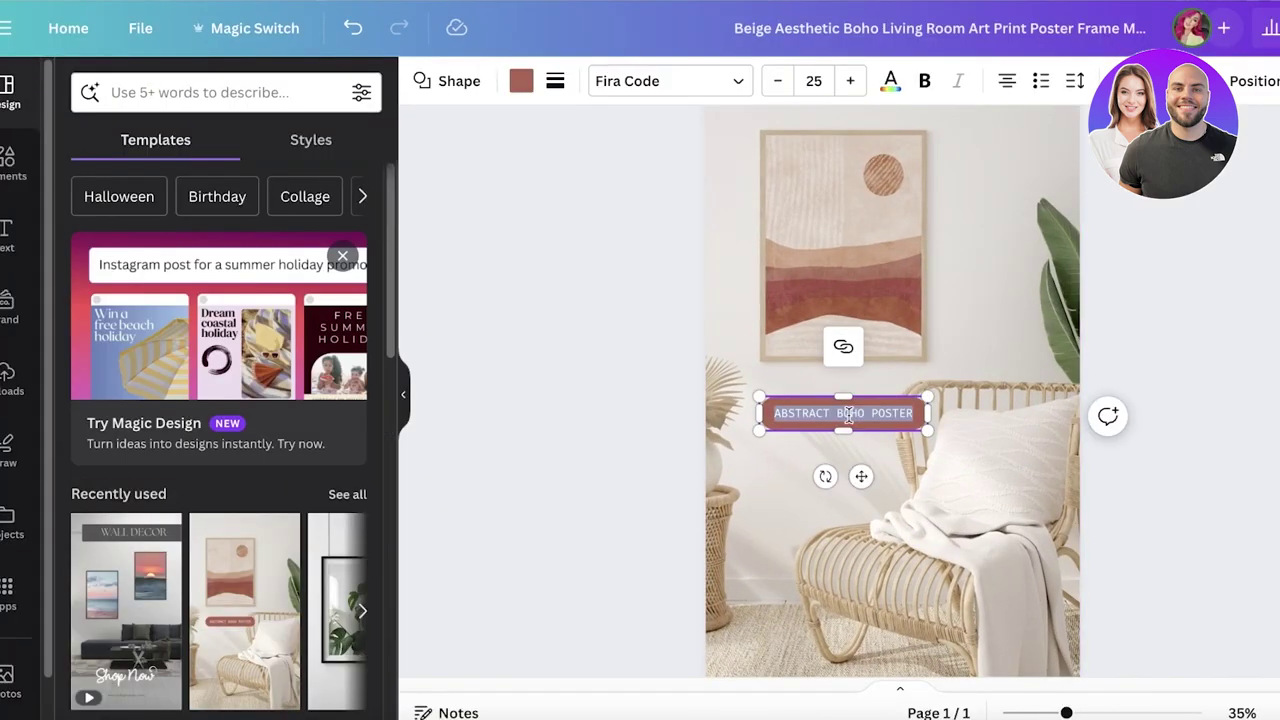
type("a")
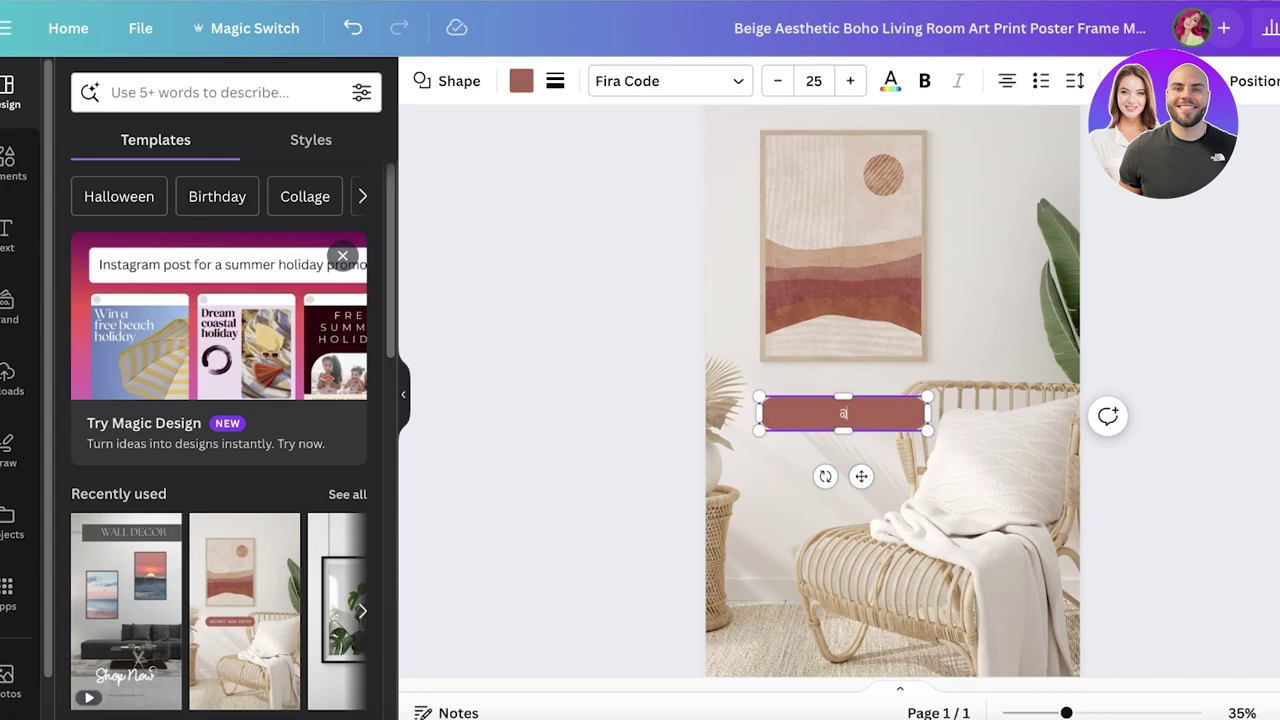
type("IN")
type("NDYANNAART")
key("Escape")
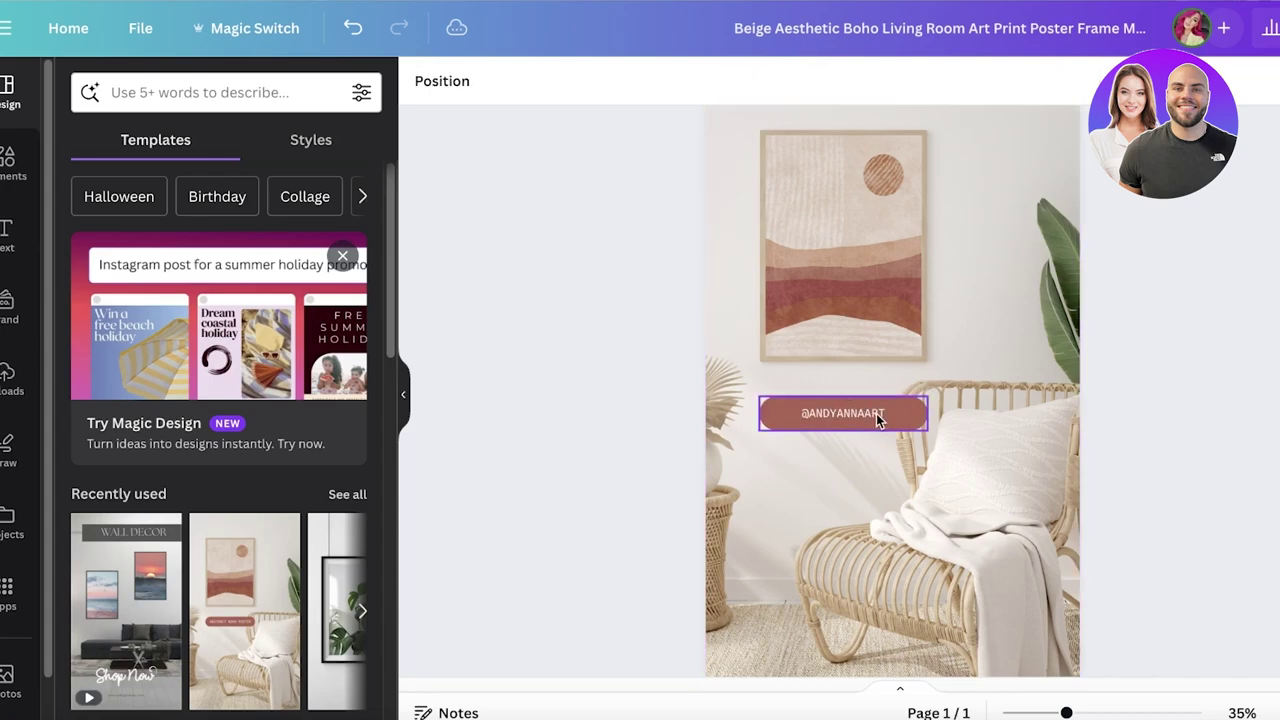
left_click(867, 403)
key("Escape")
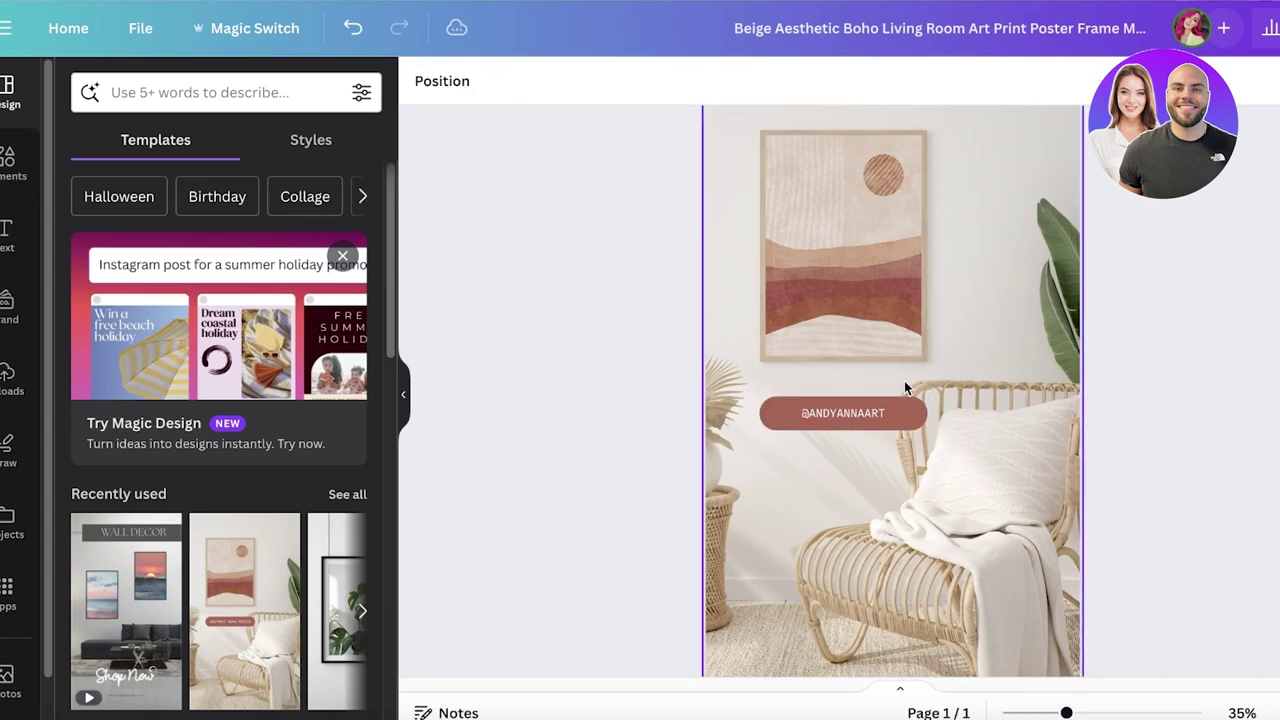
left_click(858, 231)
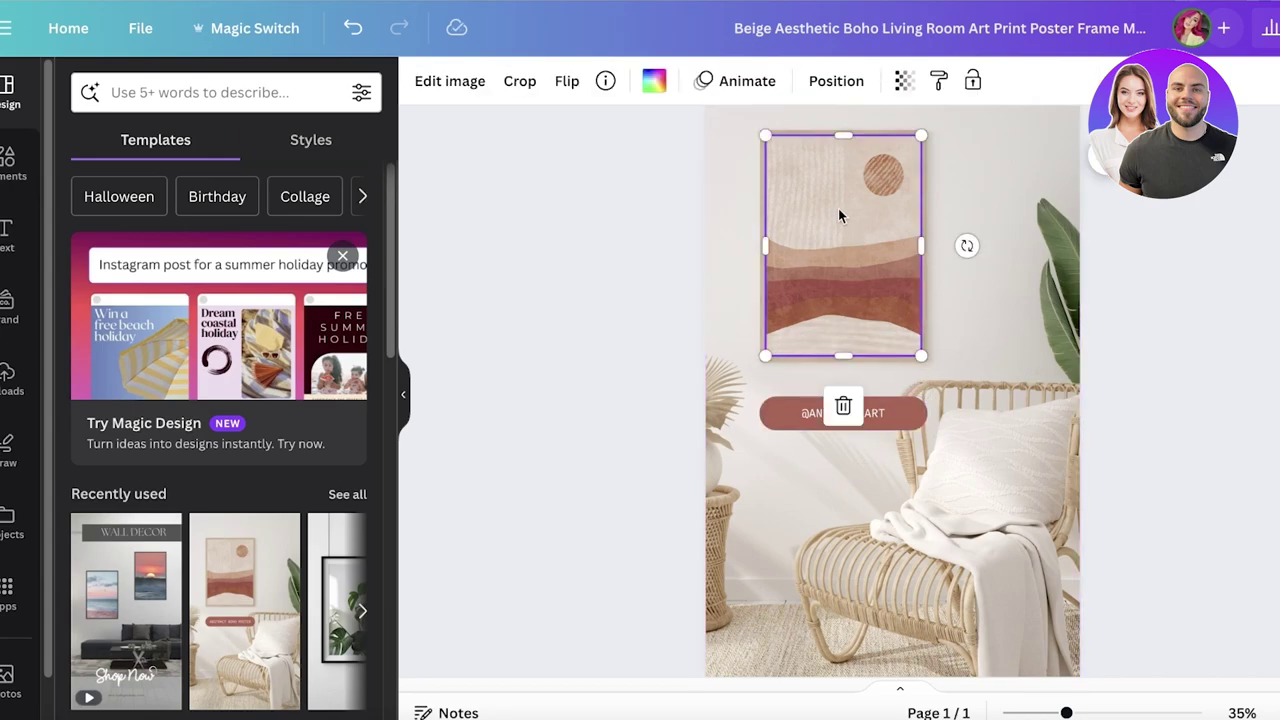
scroll(814, 254, "up", 2)
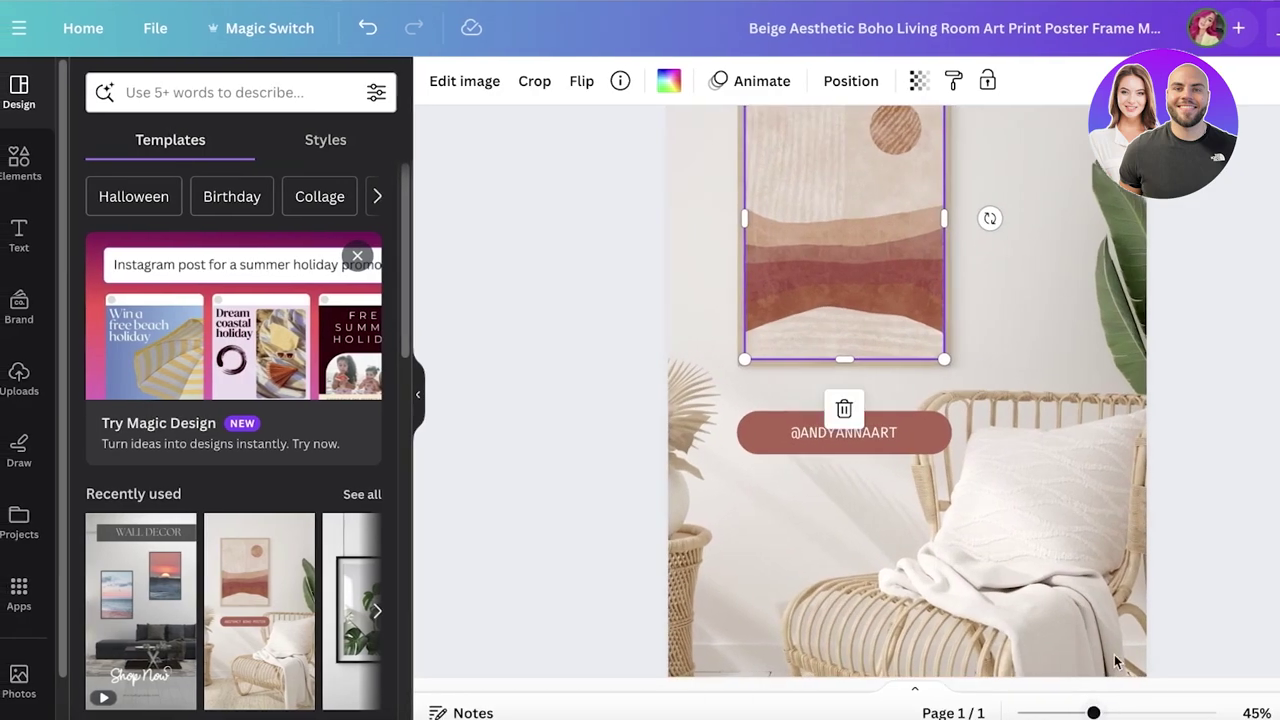
scroll(814, 254, "up", 1)
Delete the abstract artwork from the boho frame, leaving an empty image placeholder.
key("Delete")
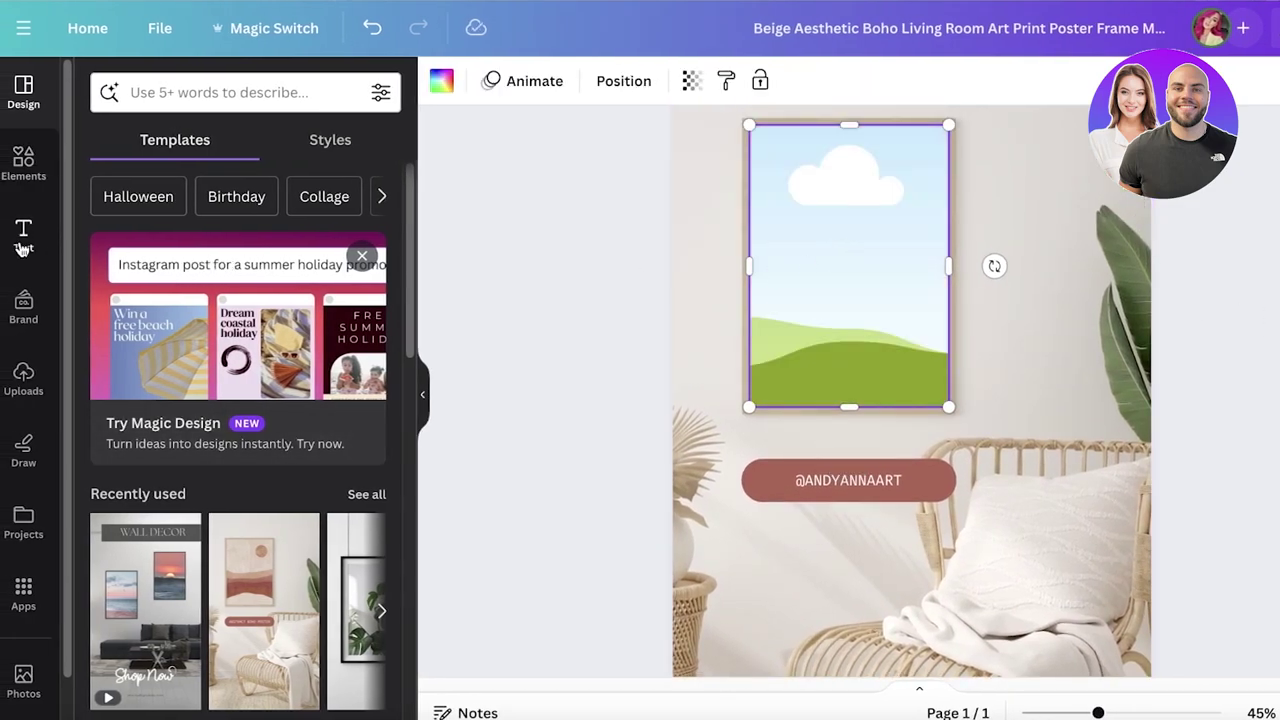
left_click(25, 372)
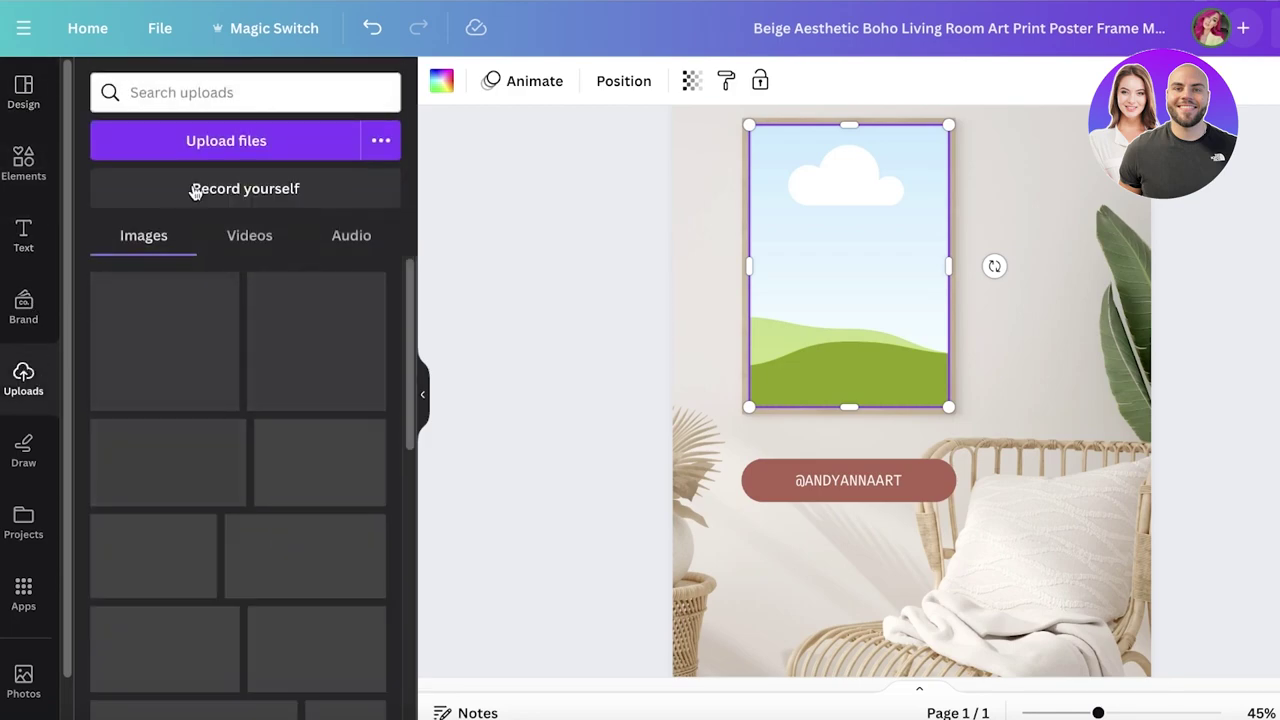
left_click(234, 138)
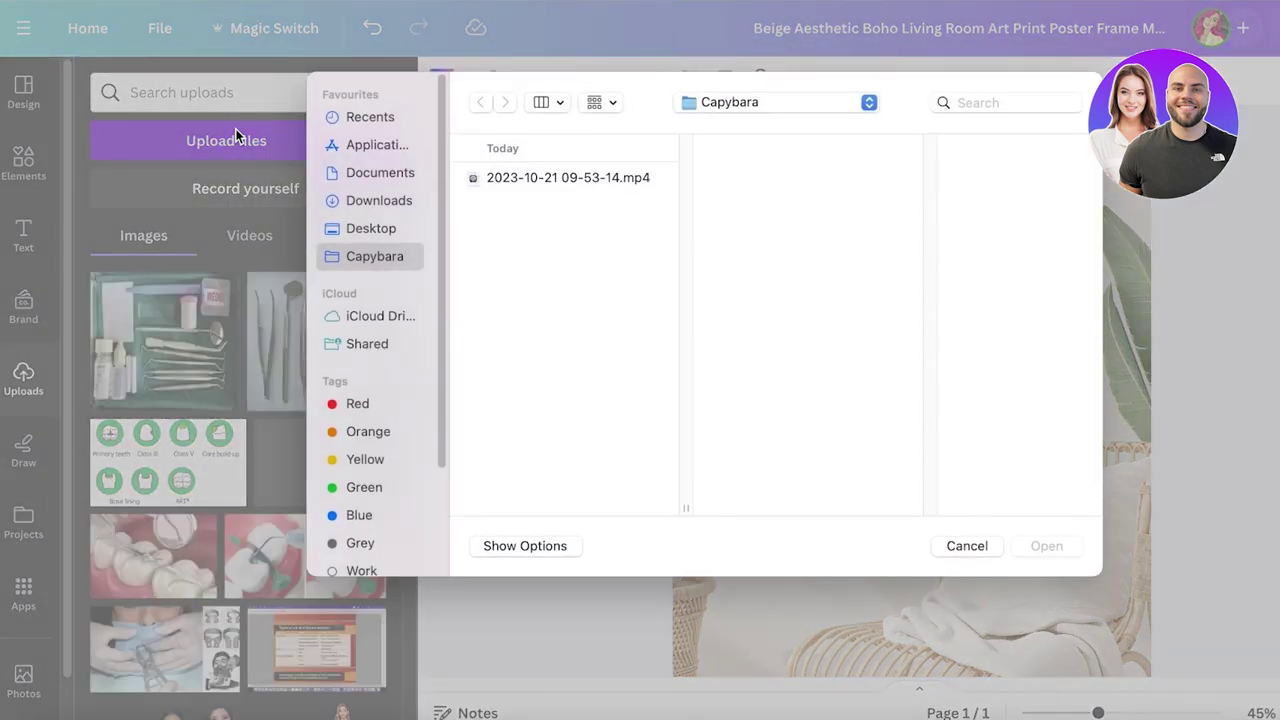
Upload images.jpeg, the road painting, from the Downloads folder.
left_click(324, 202)
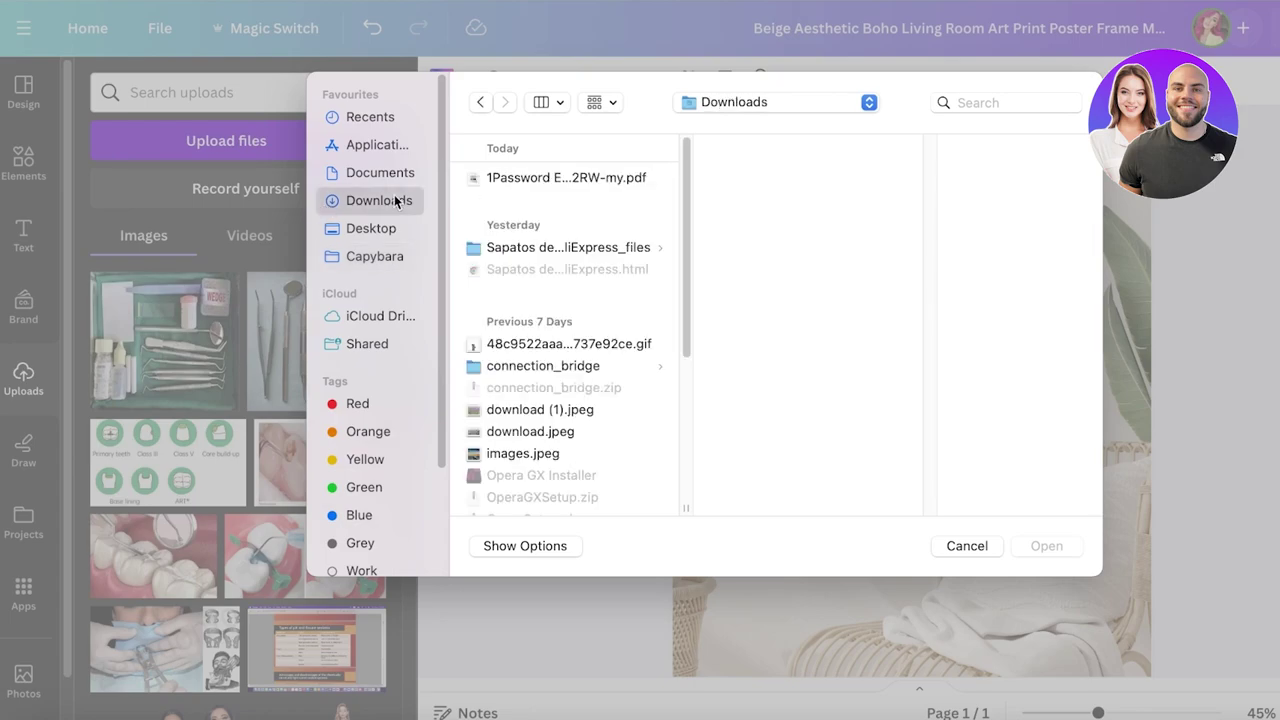
left_click(506, 410)
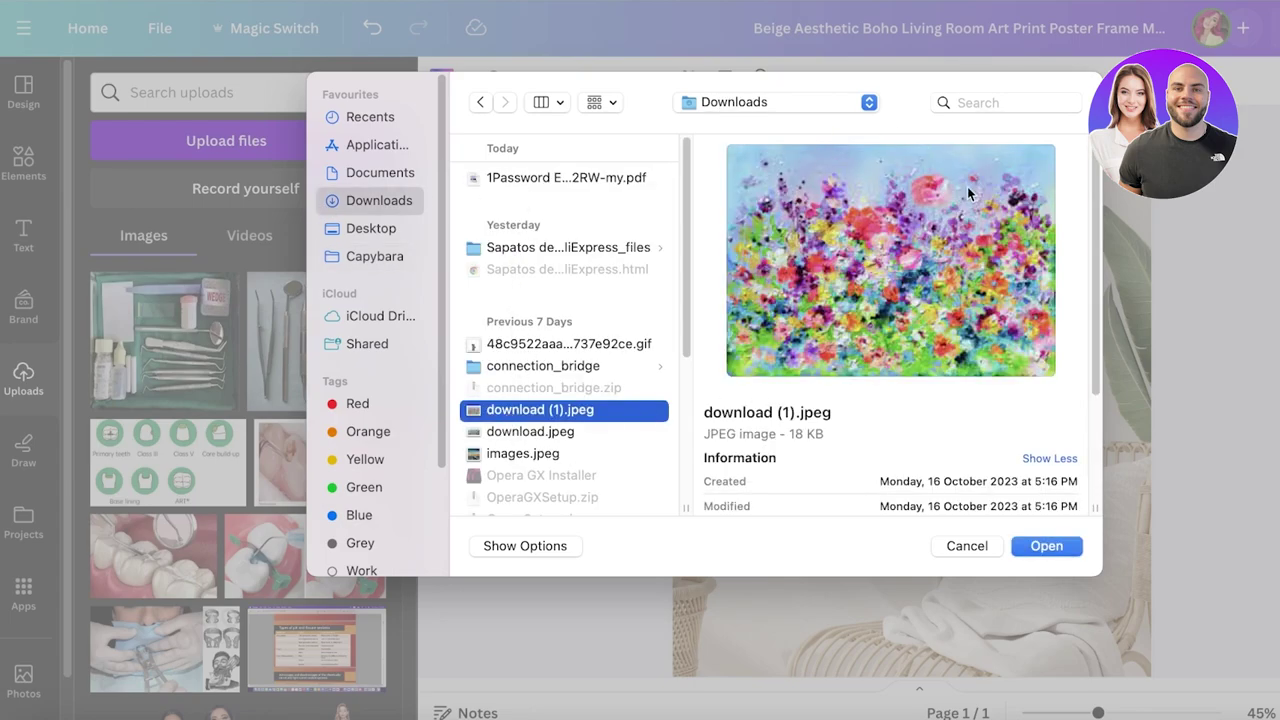
left_click(545, 452)
left_click(545, 436)
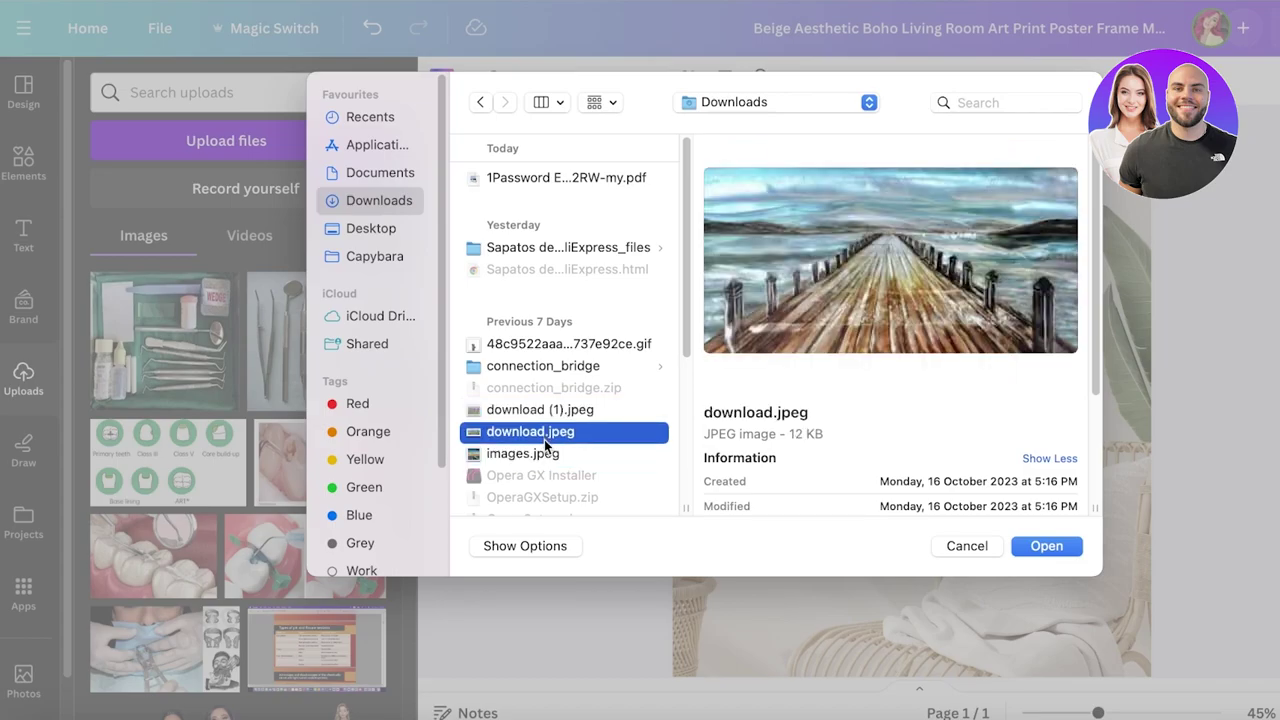
left_click(542, 456)
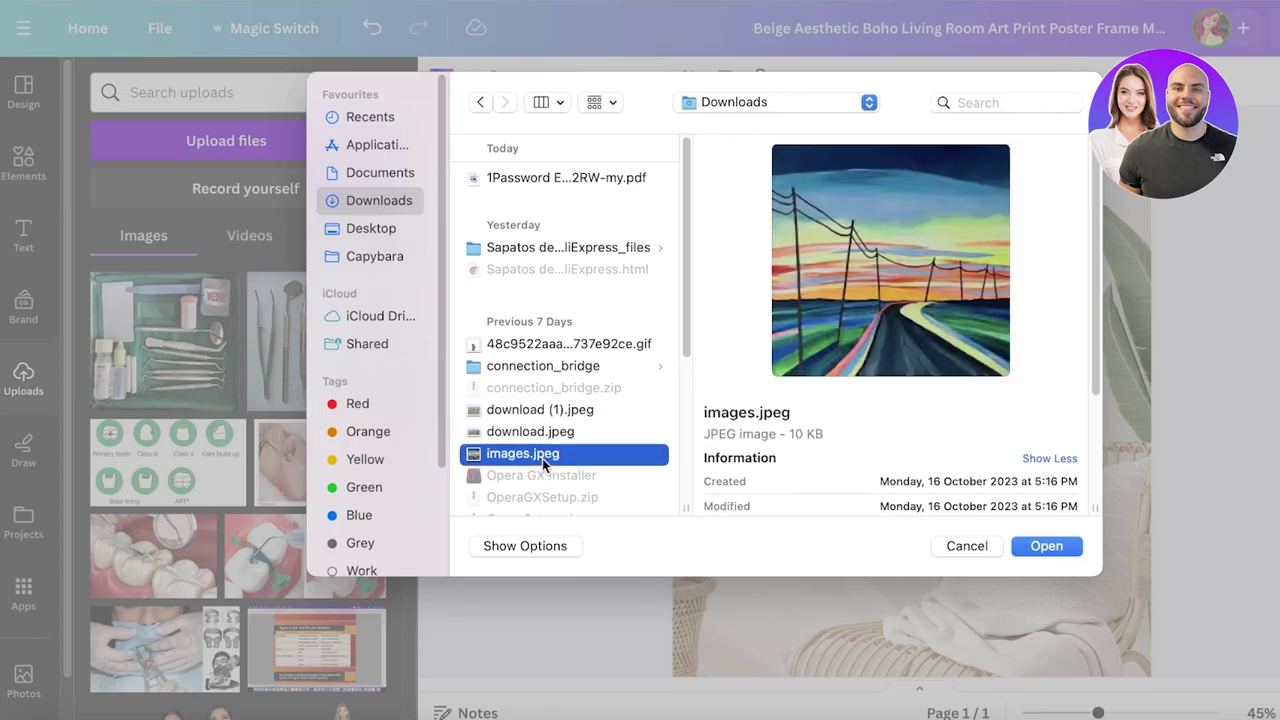
left_click(1045, 546)
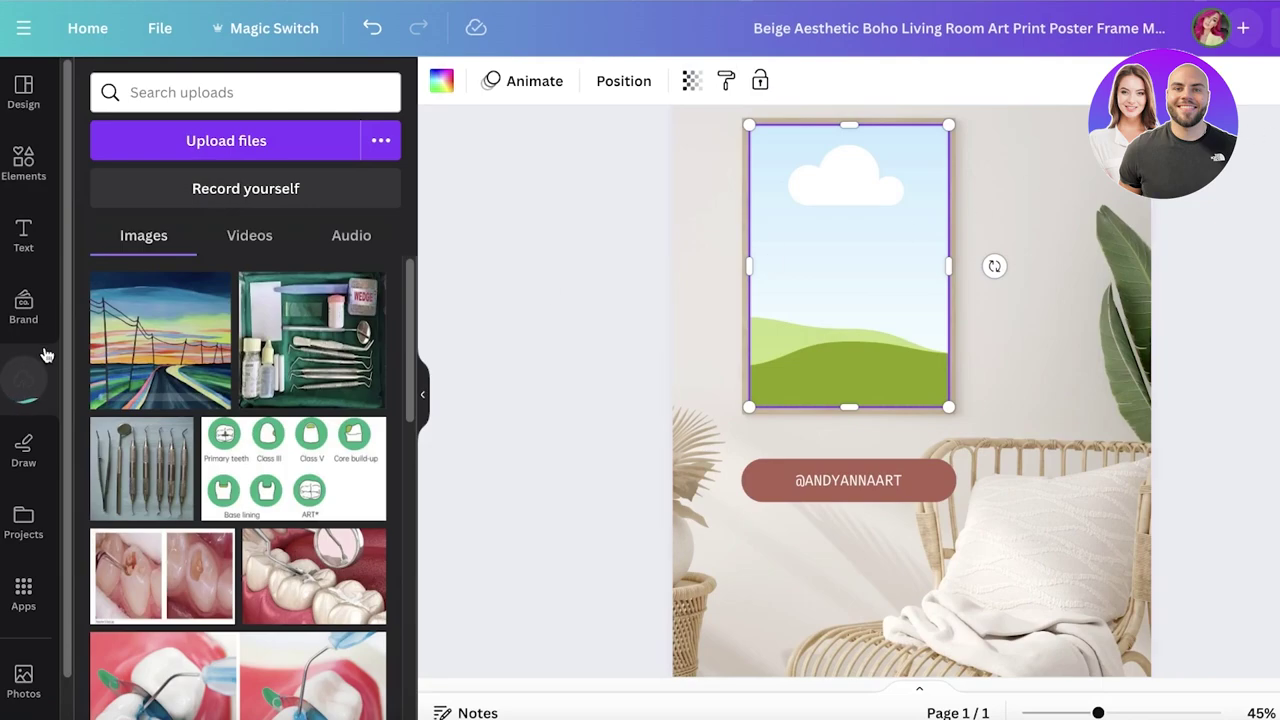
Add the uploaded road painting and drop it into the boho living room's wall frame.
left_click(106, 342)
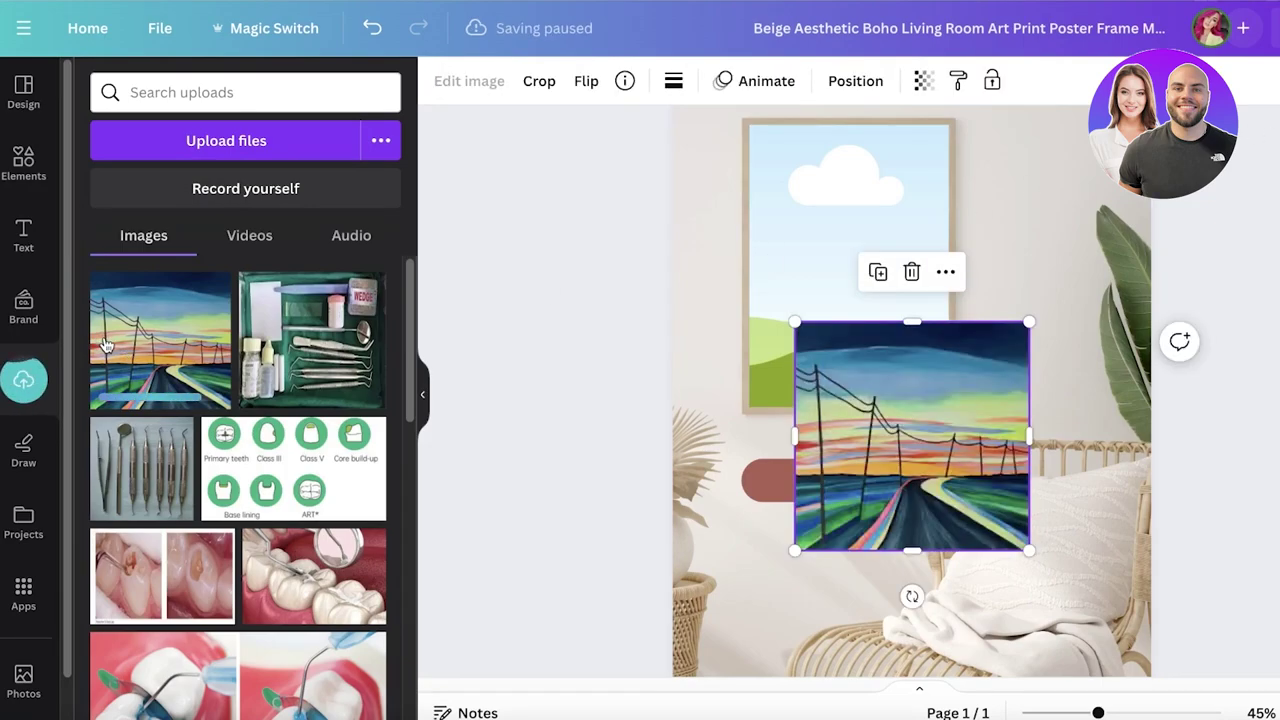
left_click_drag(911, 423, 854, 240)
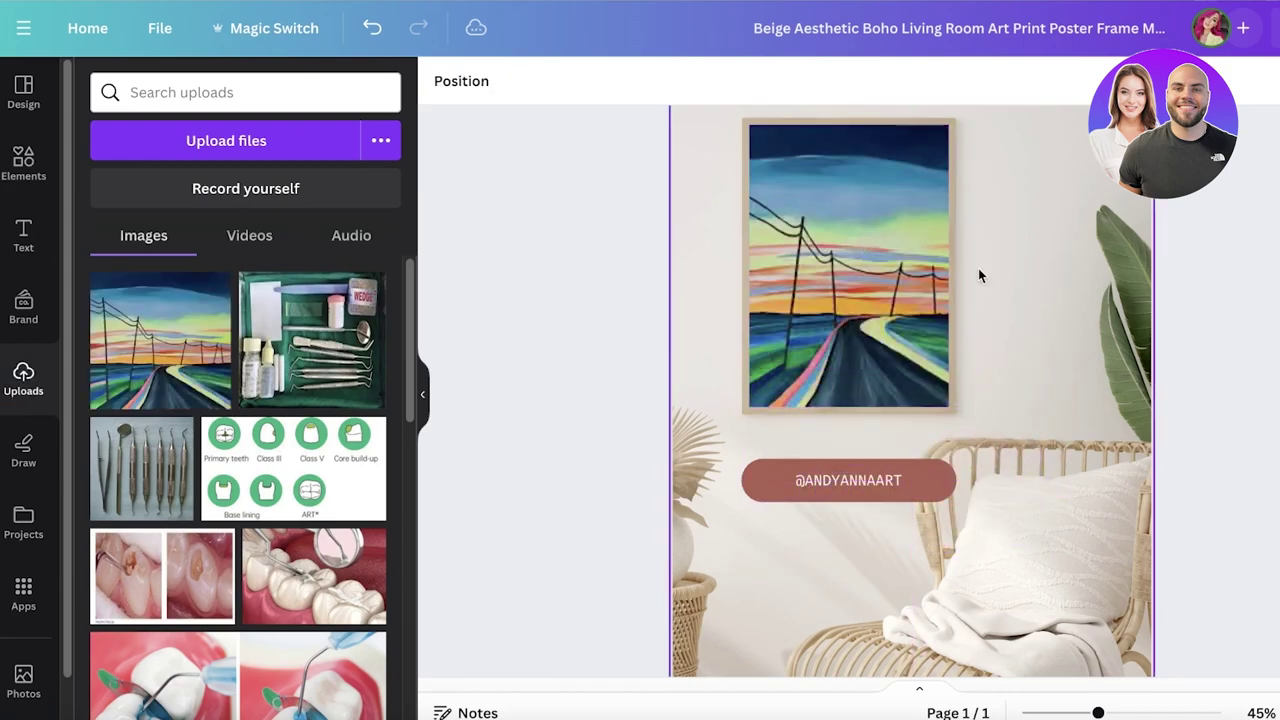
left_click_drag(1098, 712, 1070, 712)
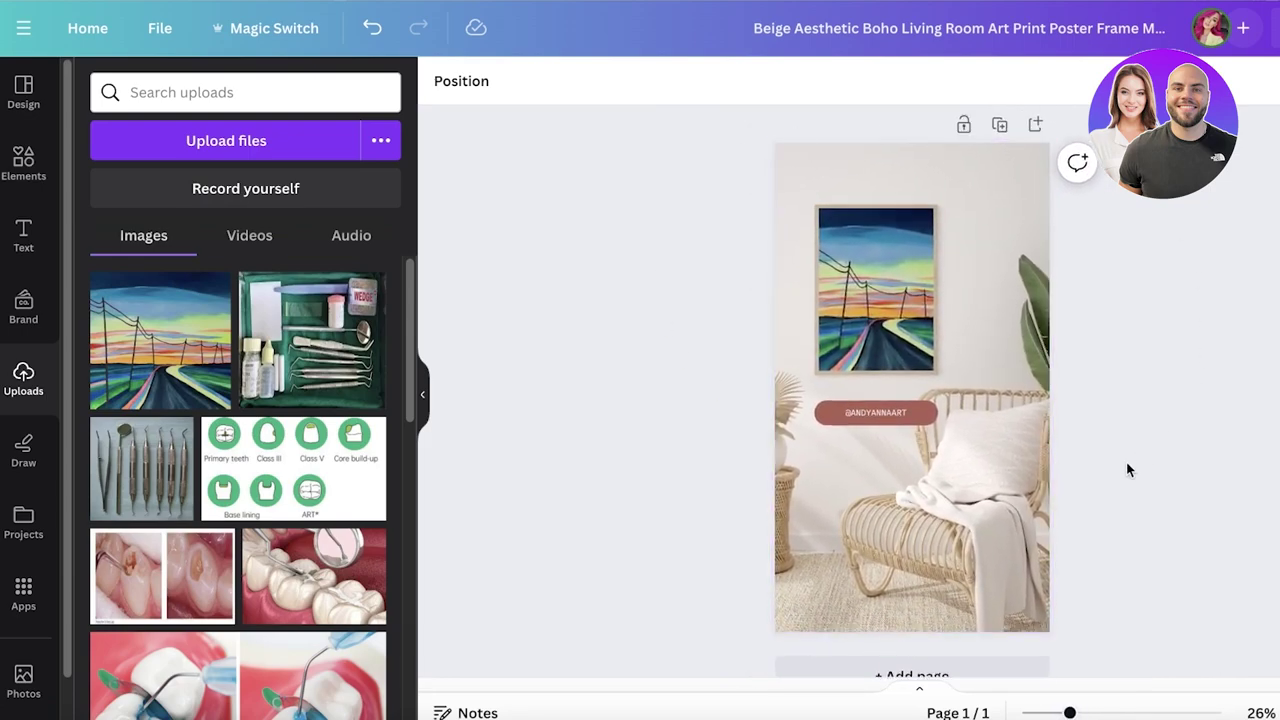
left_click(972, 492)
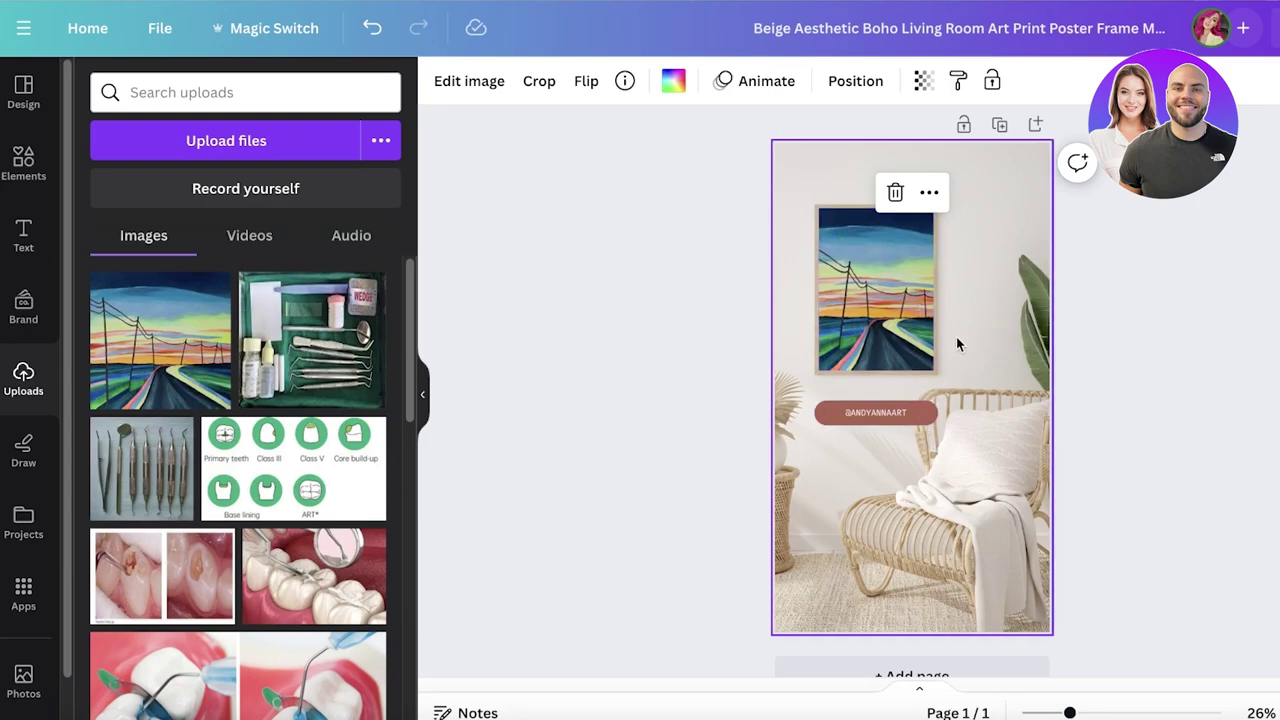
Find the dark-wall portrait-above-dresser mockup among the templates and start customizing it.
left_click(20, 100)
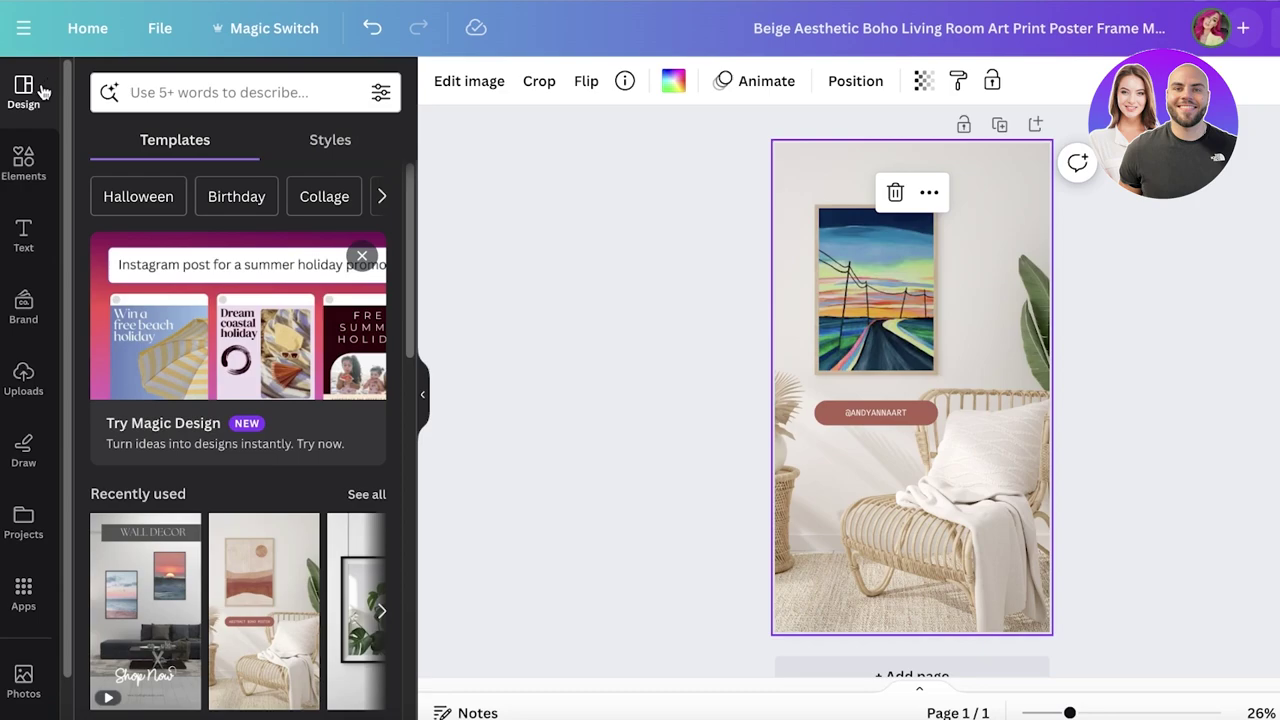
scroll(318, 471, "down", 1)
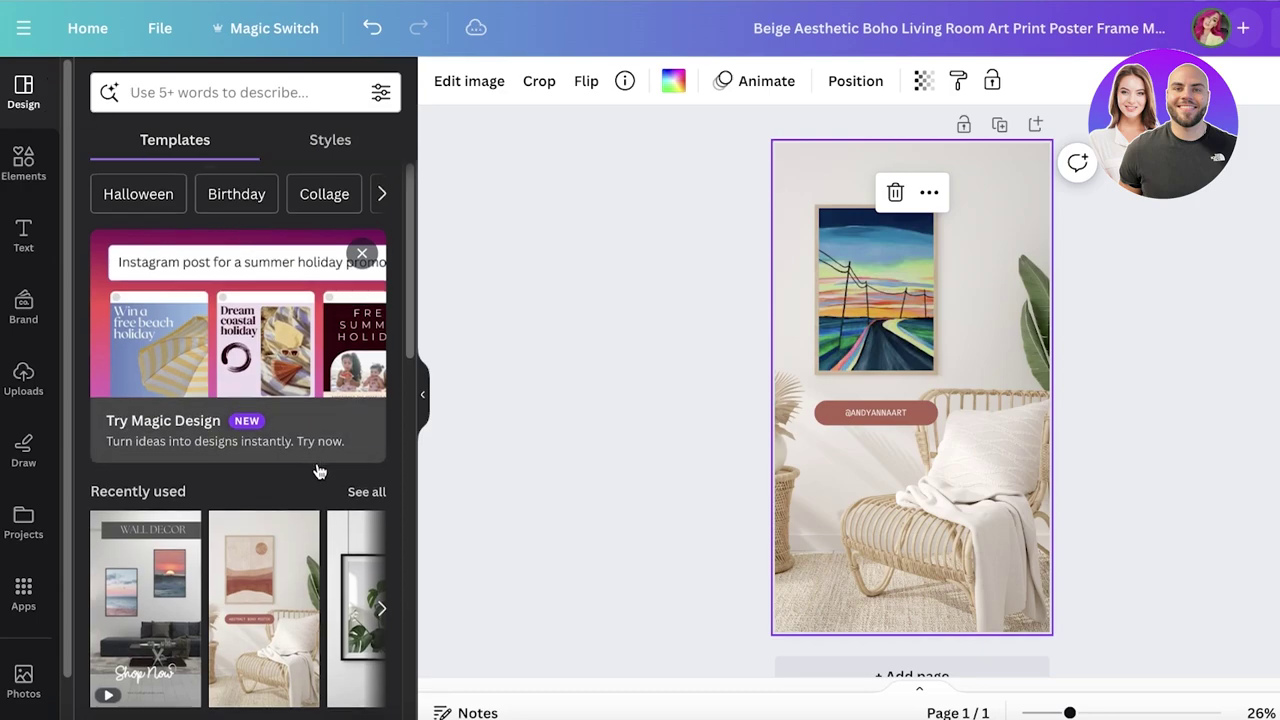
scroll(318, 471, "down", 6)
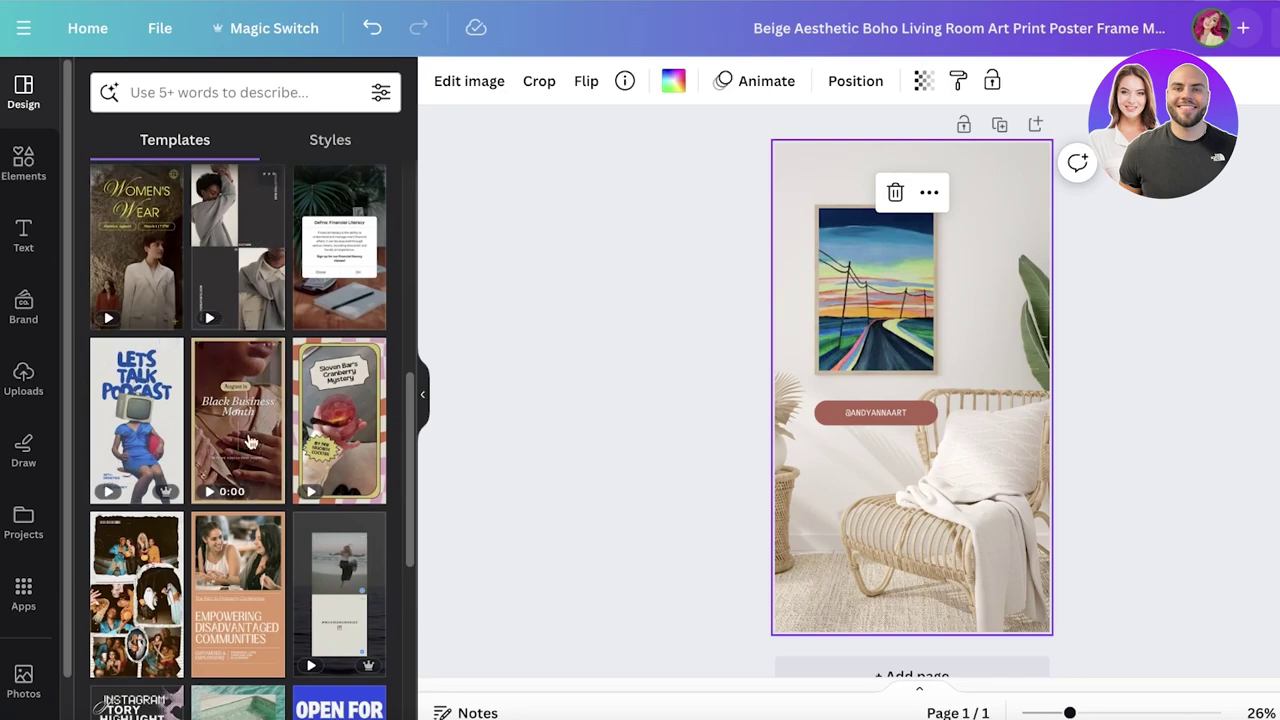
scroll(250, 441, "down", 5)
scroll(270, 448, "down", 5)
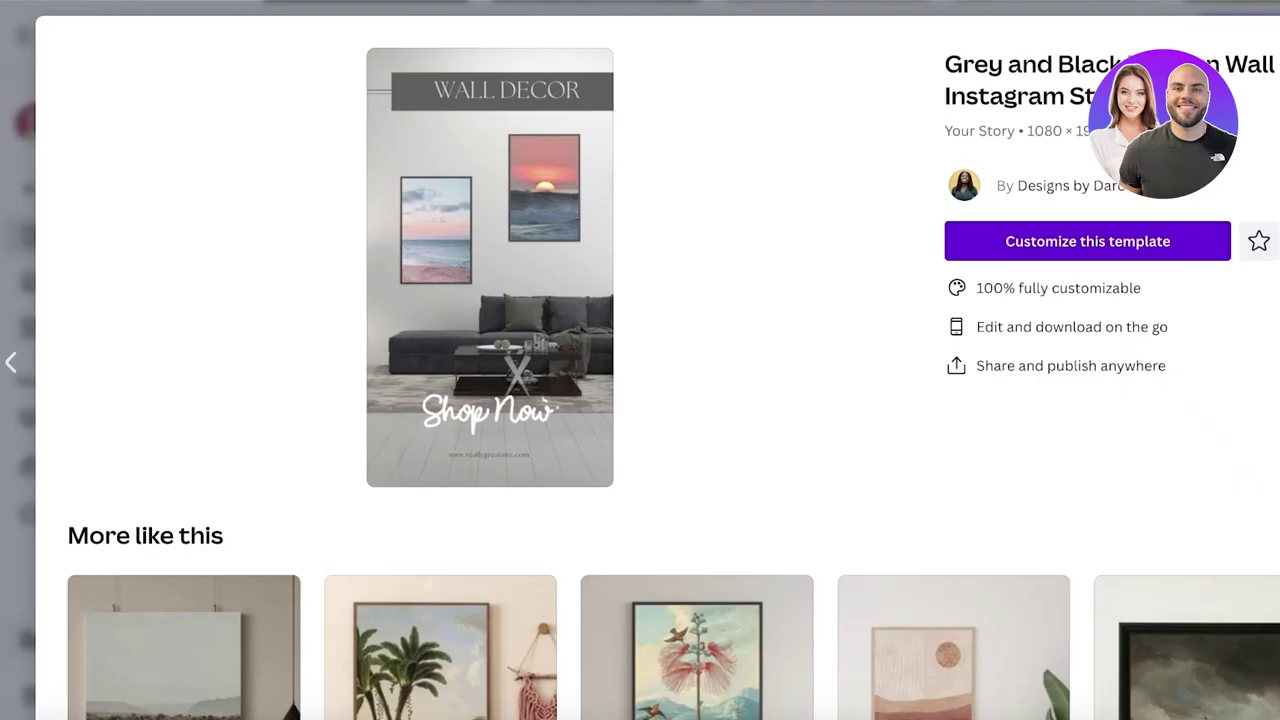
scroll(1070, 285, "down", 5)
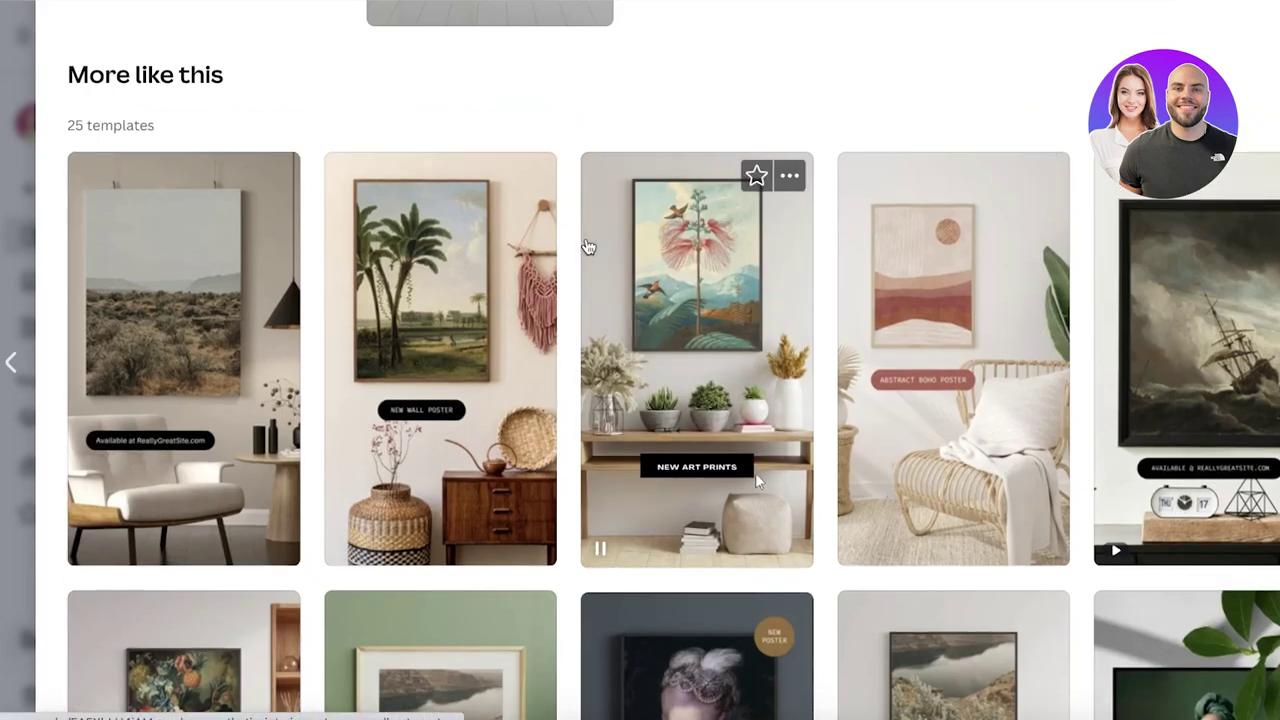
scroll(436, 320, "down", 3)
scroll(436, 320, "down", 5)
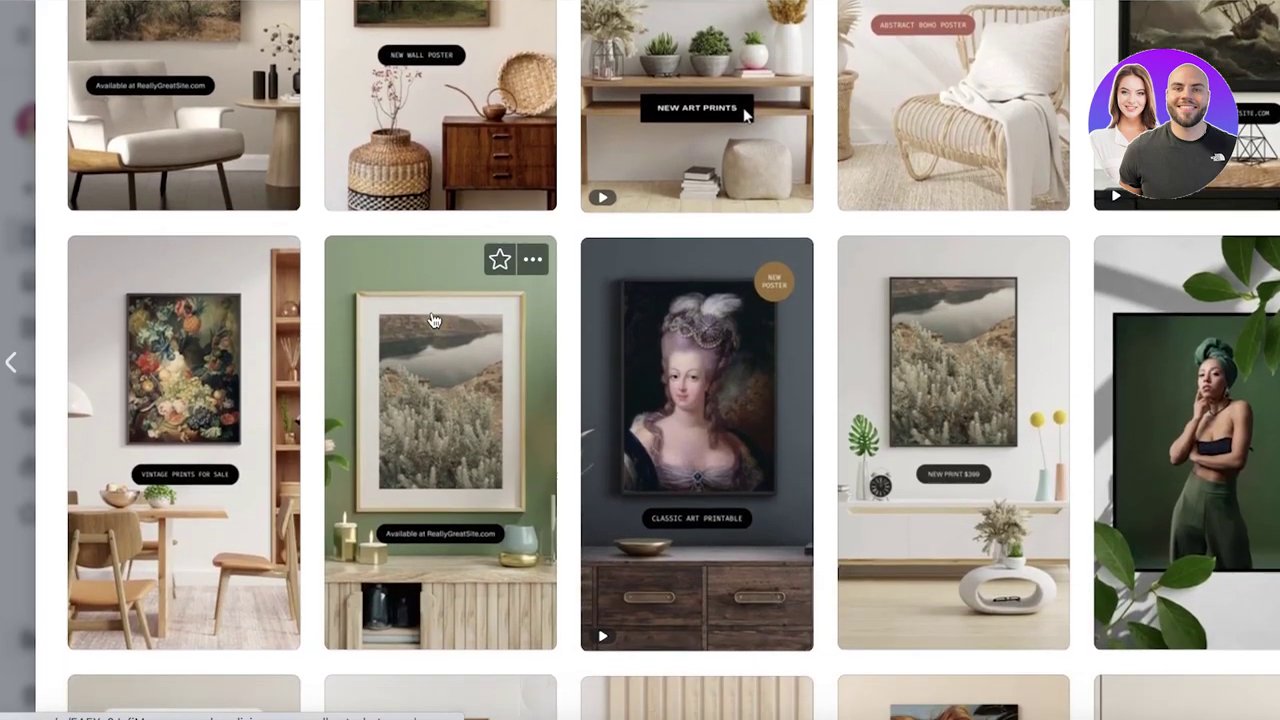
scroll(600, 340, "up", 2)
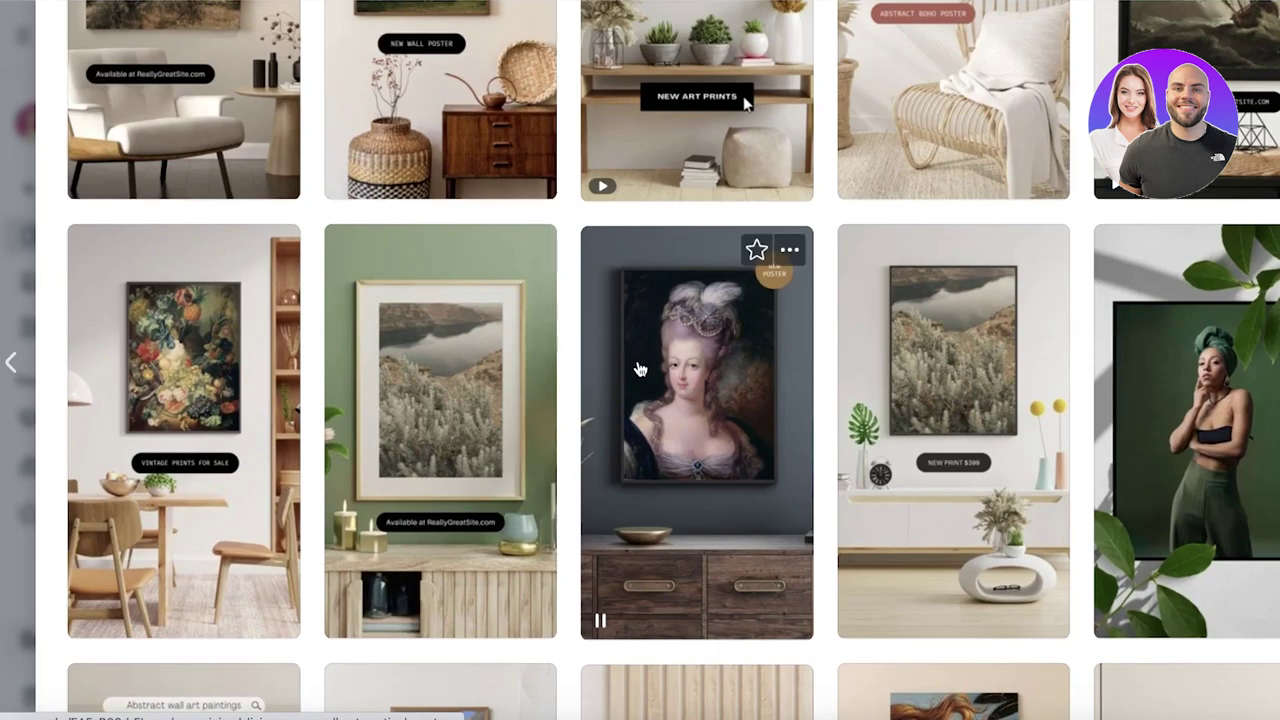
left_click(643, 371)
left_click(1058, 280)
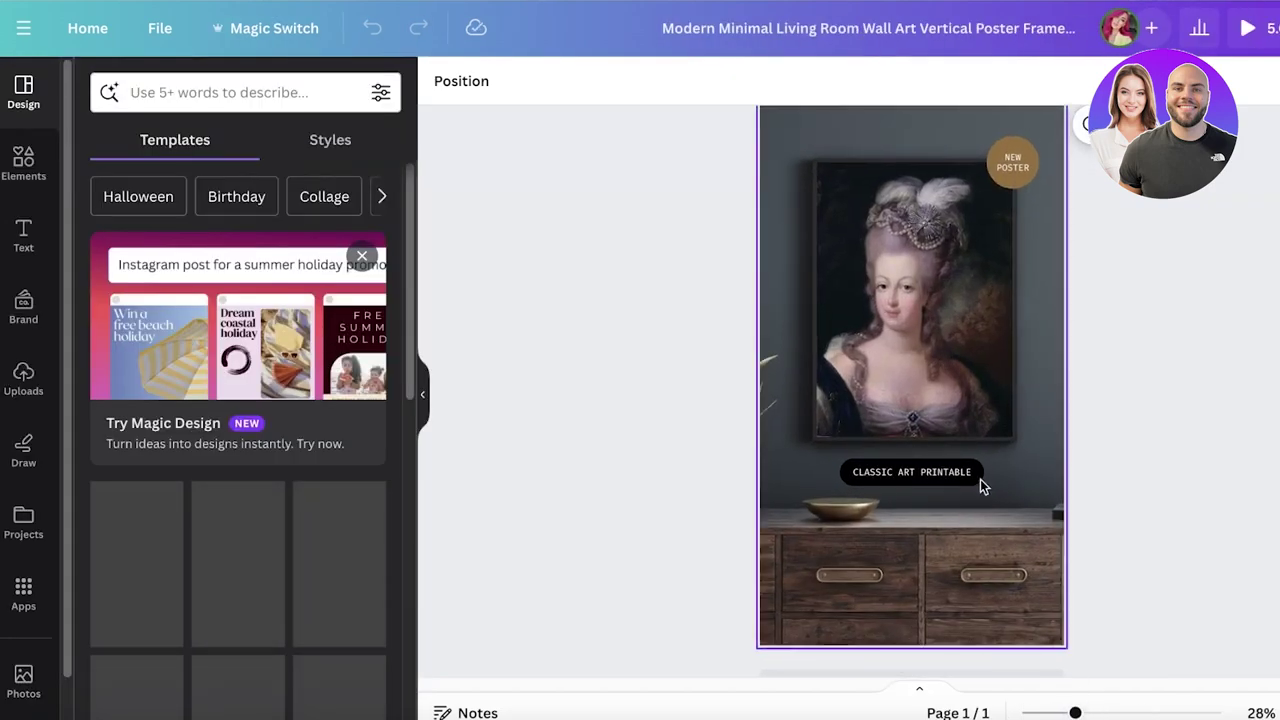
Replace the frame's classic portrait with the uploaded road painting.
left_click(955, 430)
key("Delete")
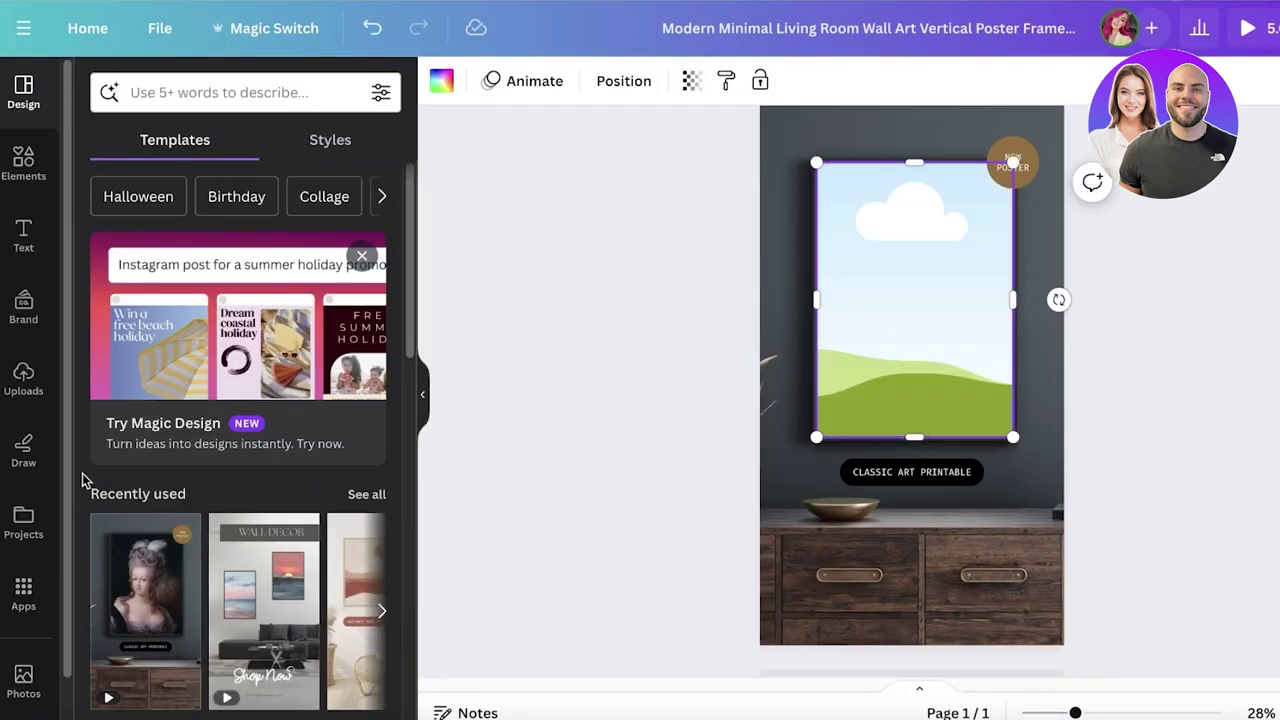
left_click(23, 376)
mouse_move(116, 358)
left_mouse_down()
mouse_move(831, 250)
mouse_move(880, 290)
left_mouse_up()
left_click(1250, 242)
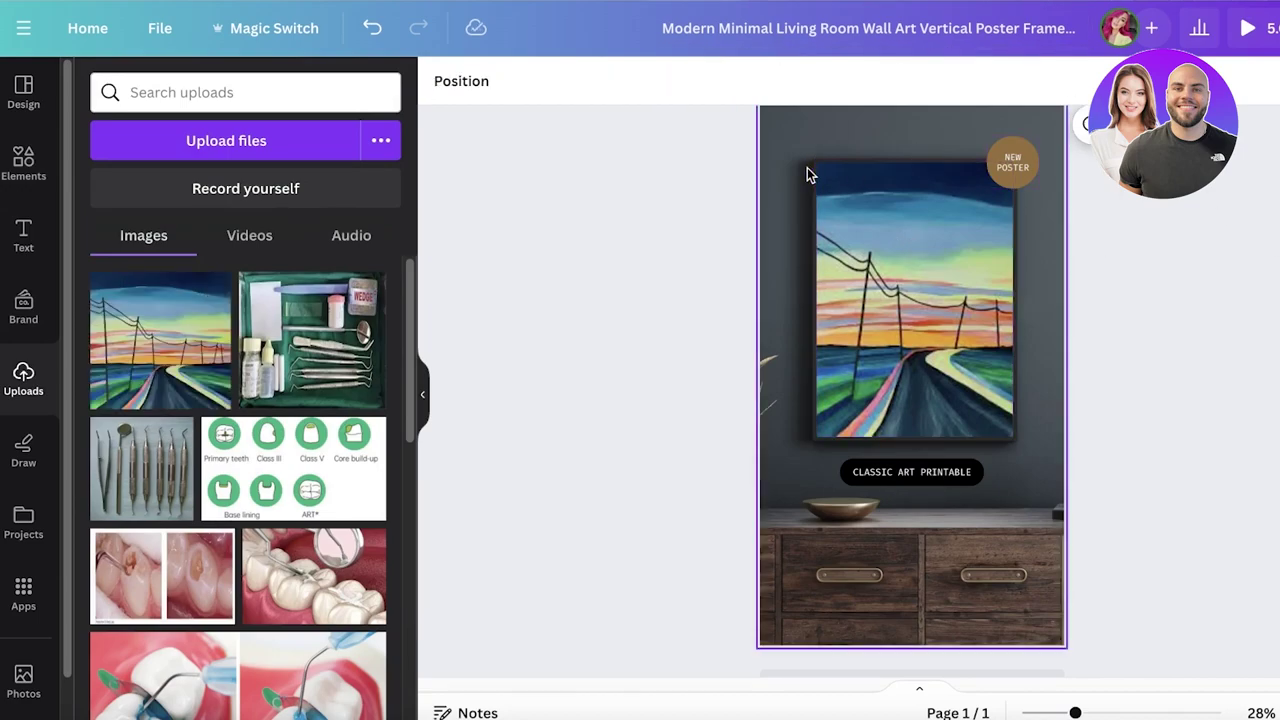
left_click_drag(1075, 713, 1073, 713)
Change the CLASSIC ART PRINTABLE label to read 'PRINTABLE ART'.
left_click(919, 483)
double_click(911, 476)
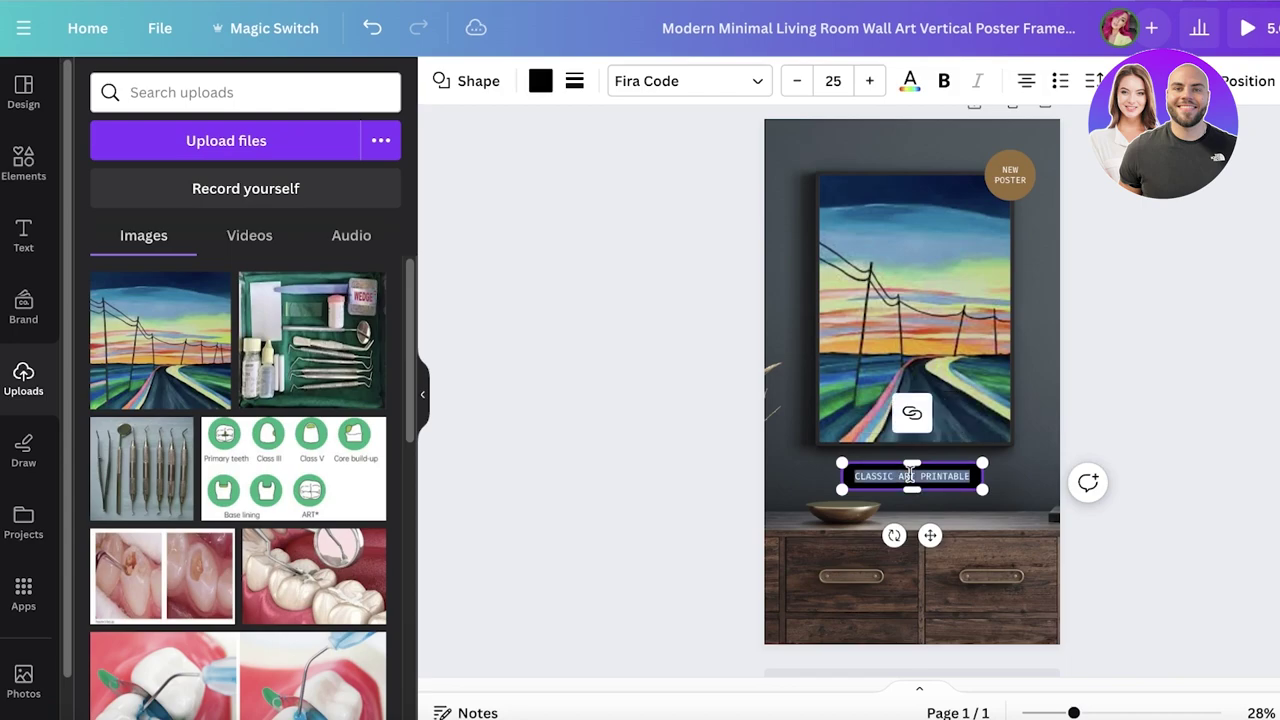
type("PRINTABLE ART")
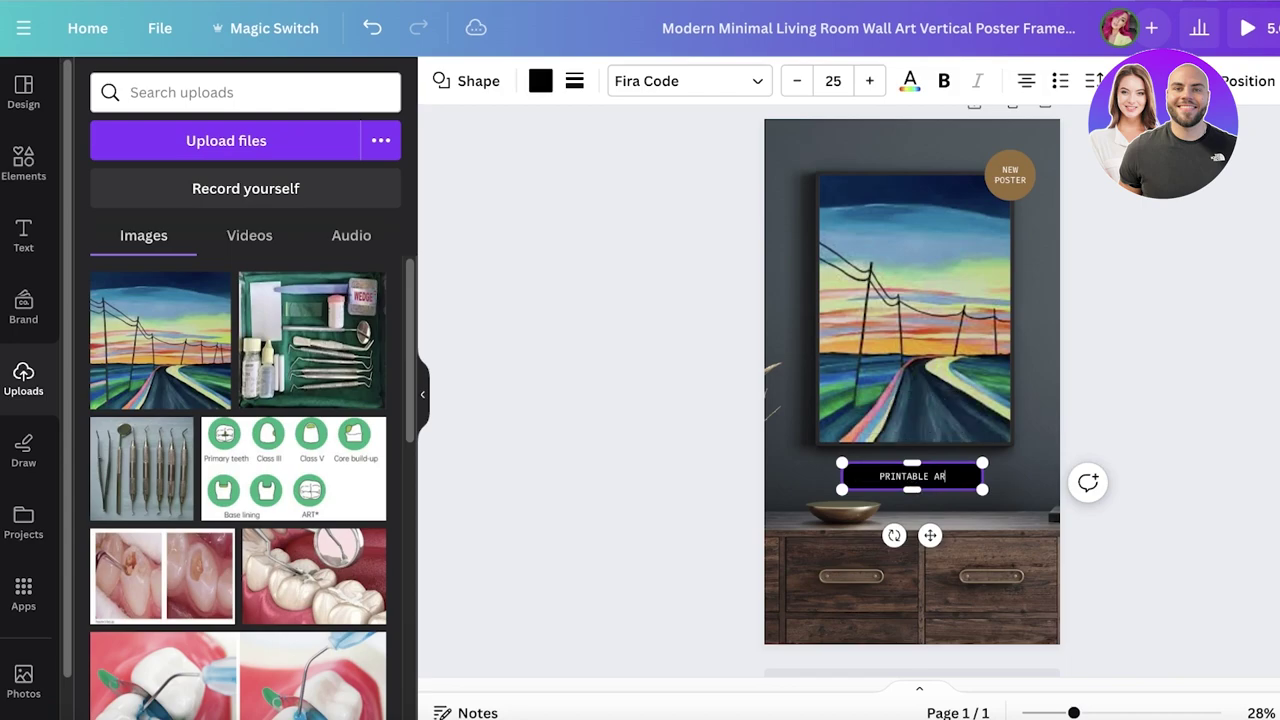
left_click(1226, 398)
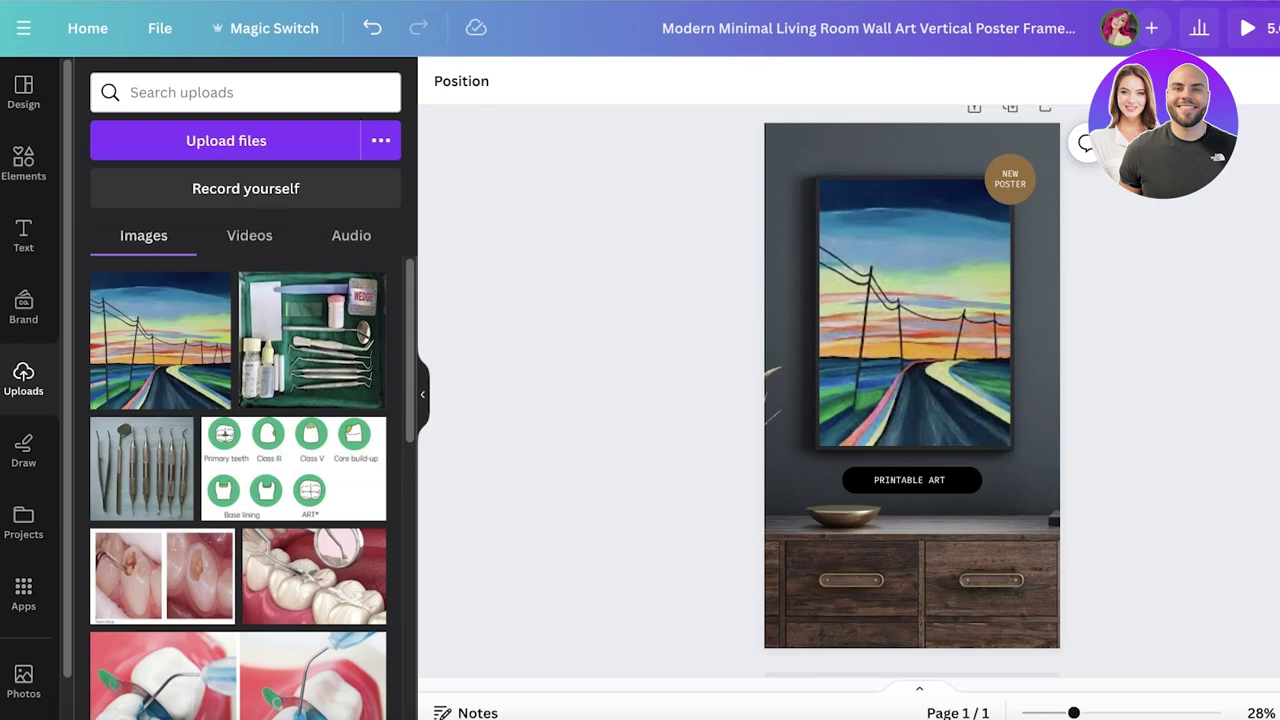
Download the dark-wall mockup as a JPG at size 2 (2,160 × 3,840 px).
left_click(1236, 28)
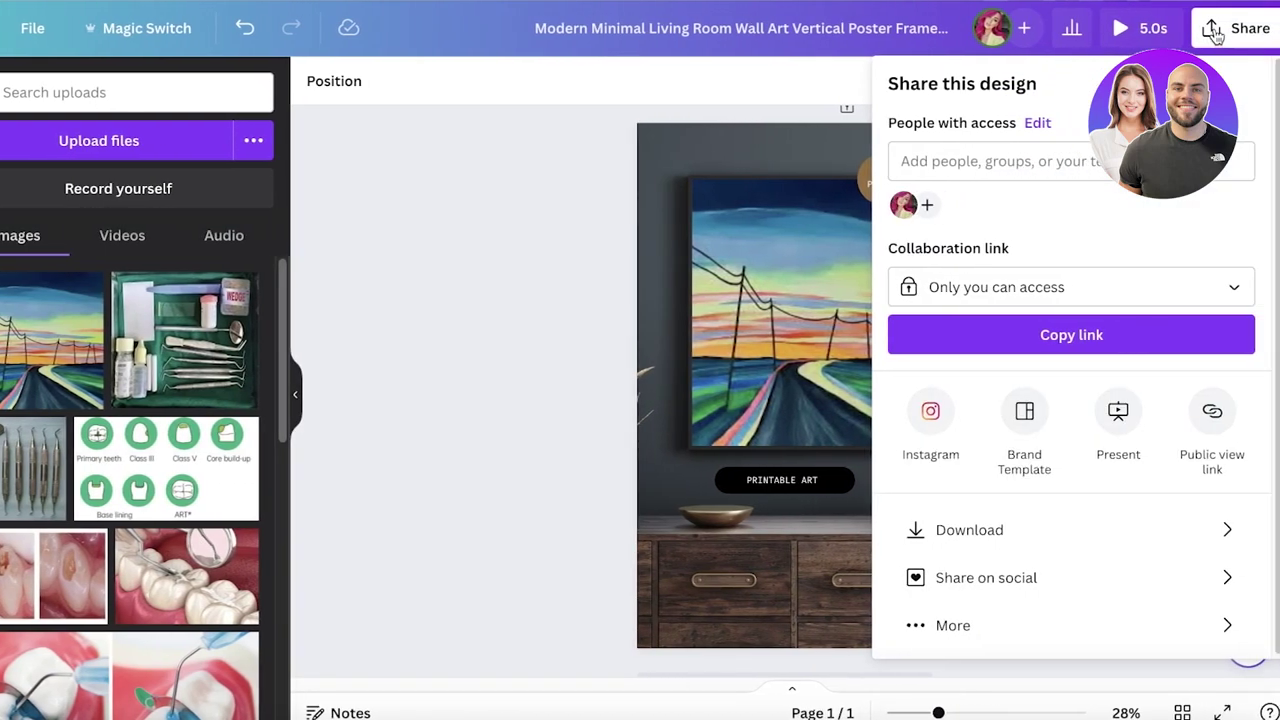
left_click(963, 529)
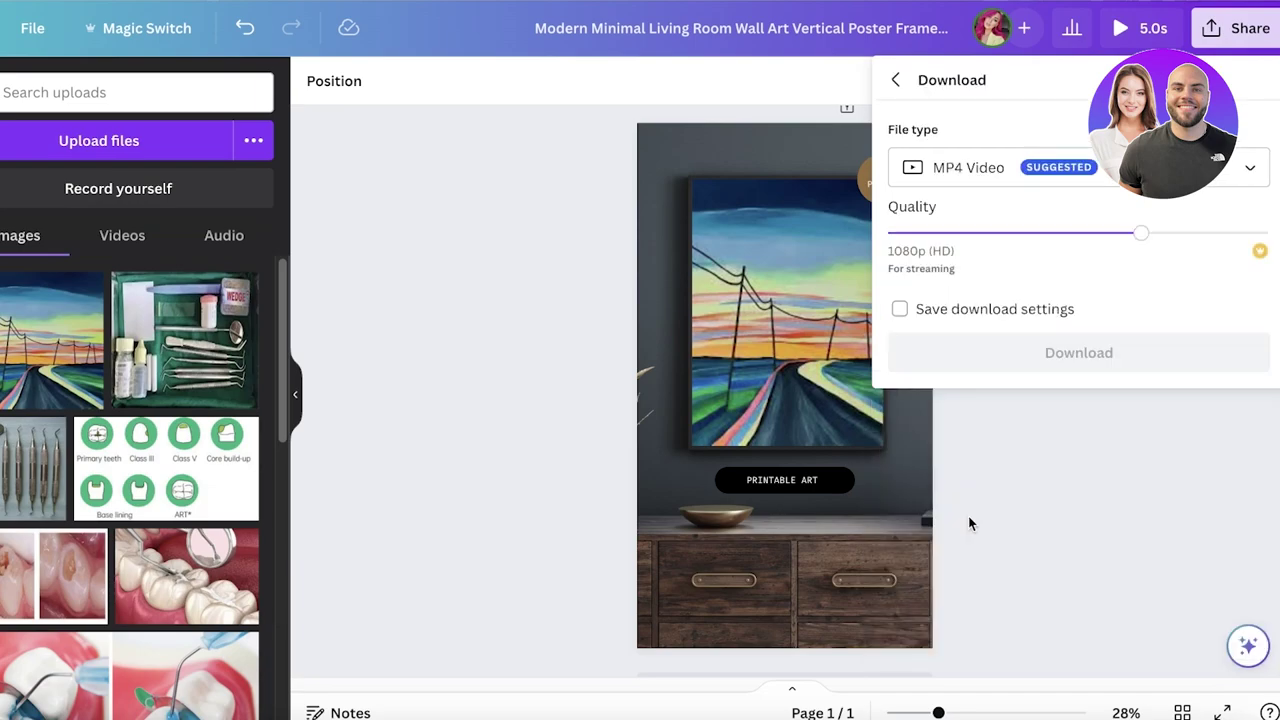
left_click(967, 180)
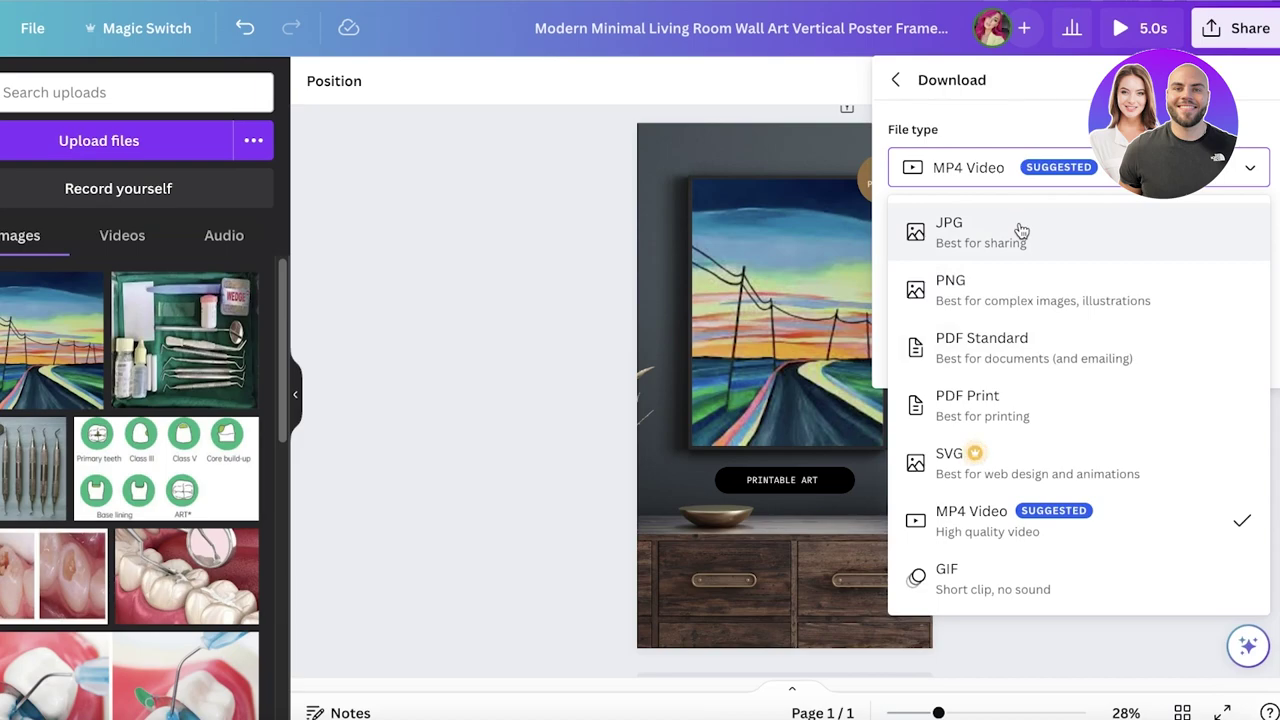
left_click(926, 253)
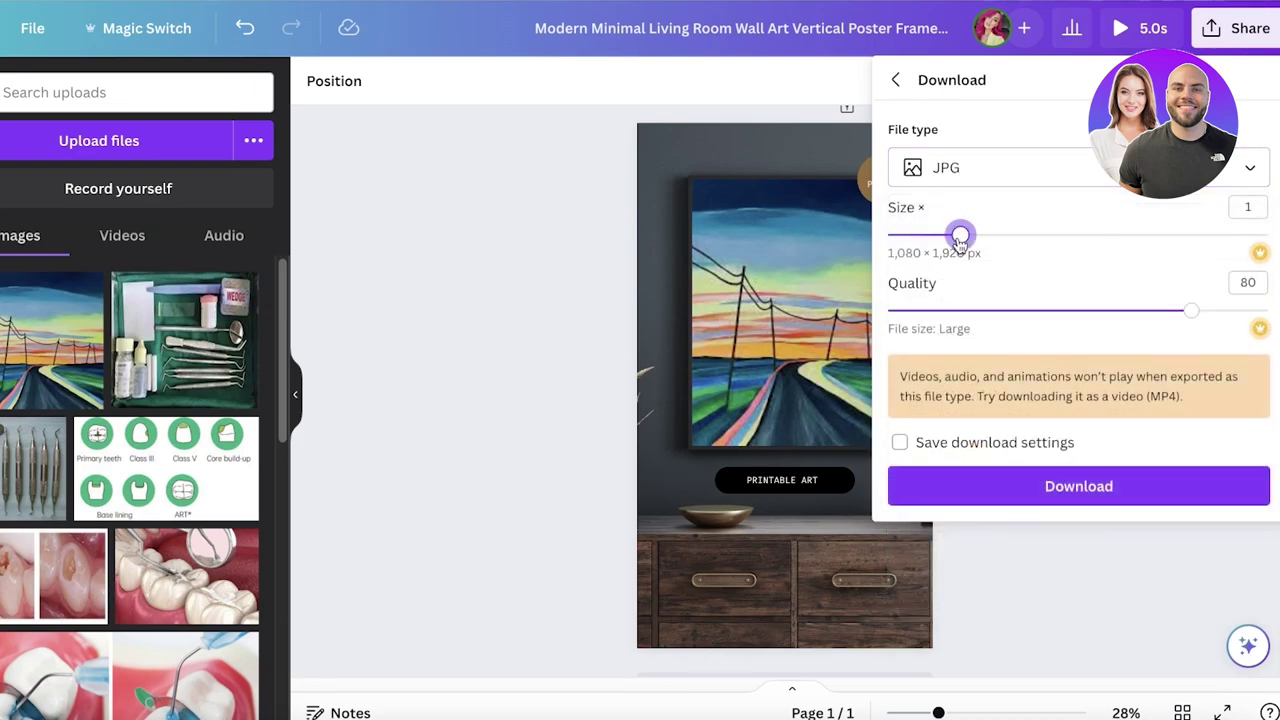
mouse_move(960, 238)
left_mouse_down()
mouse_move(977, 238)
mouse_move(960, 238)
left_mouse_up()
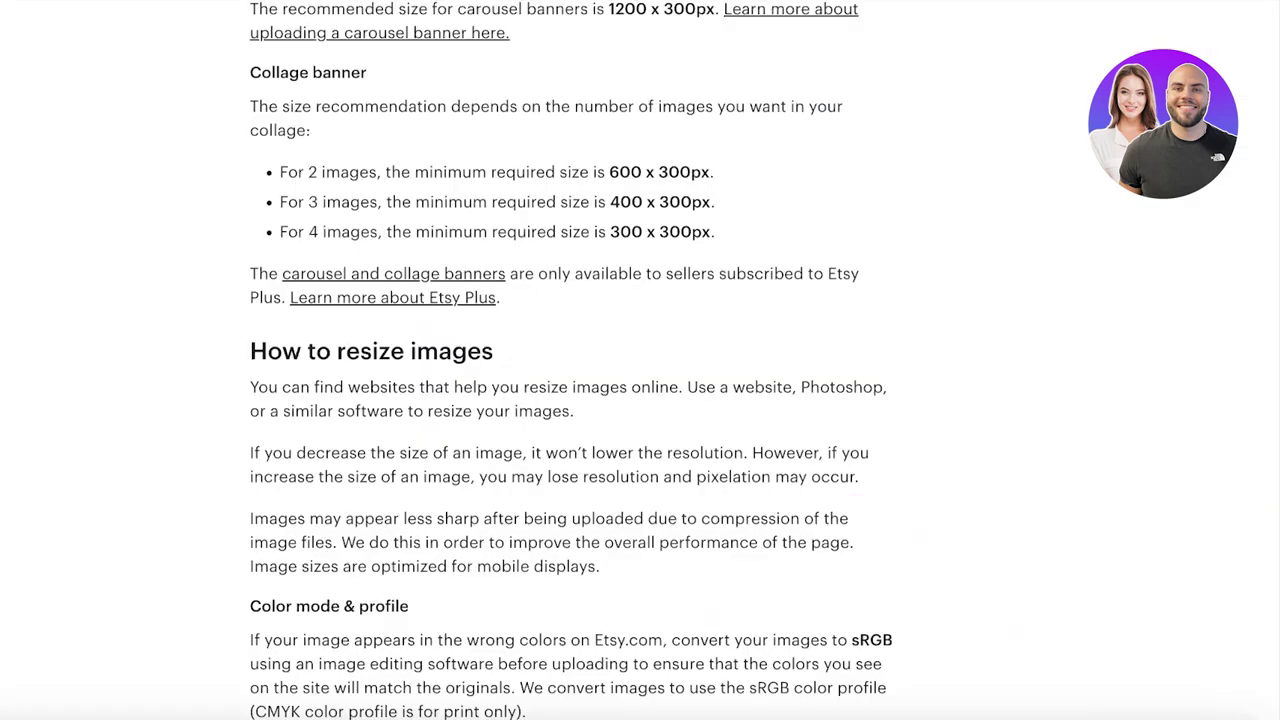
scroll(663, 471, "up", 10)
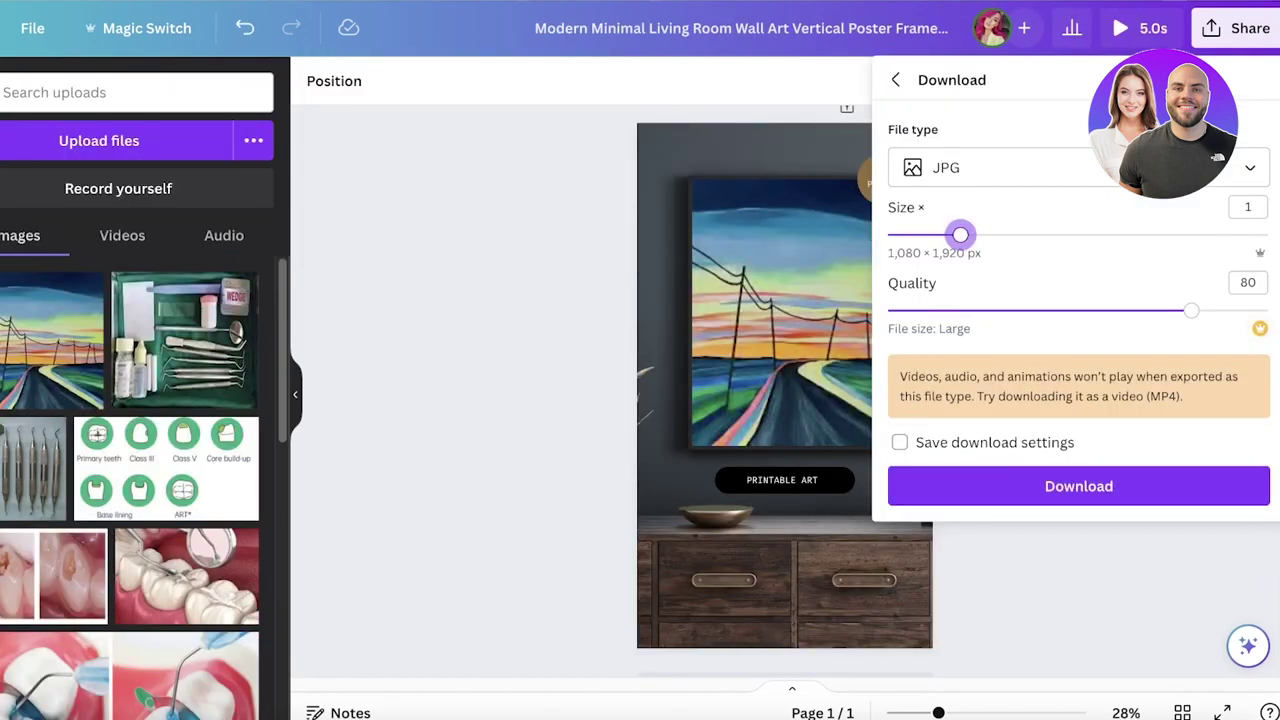
left_click_drag(962, 236, 1103, 220)
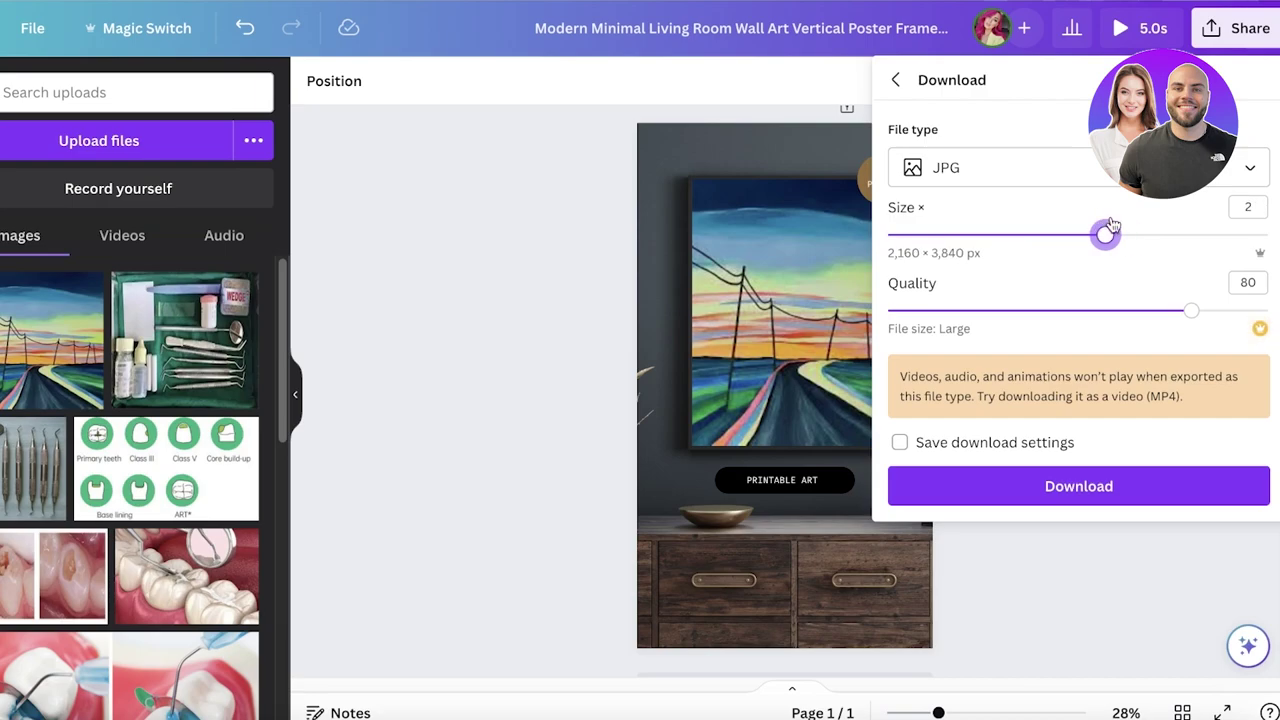
left_click(1107, 501)
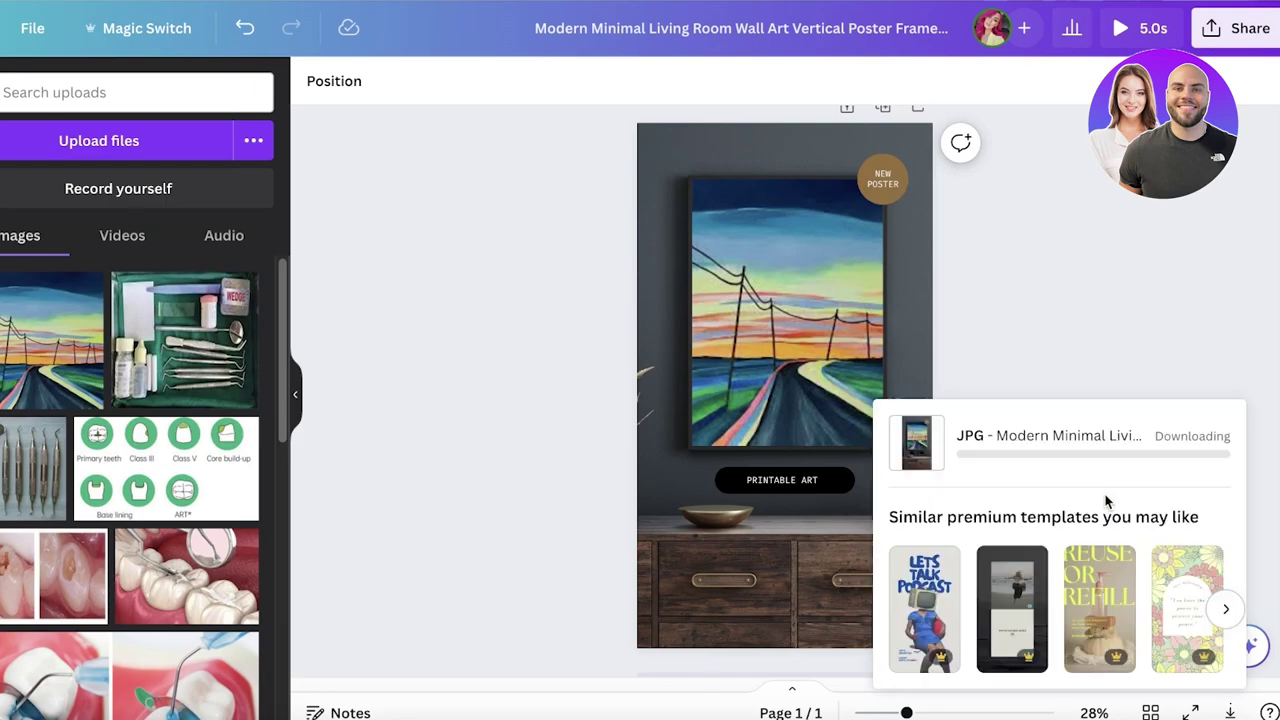